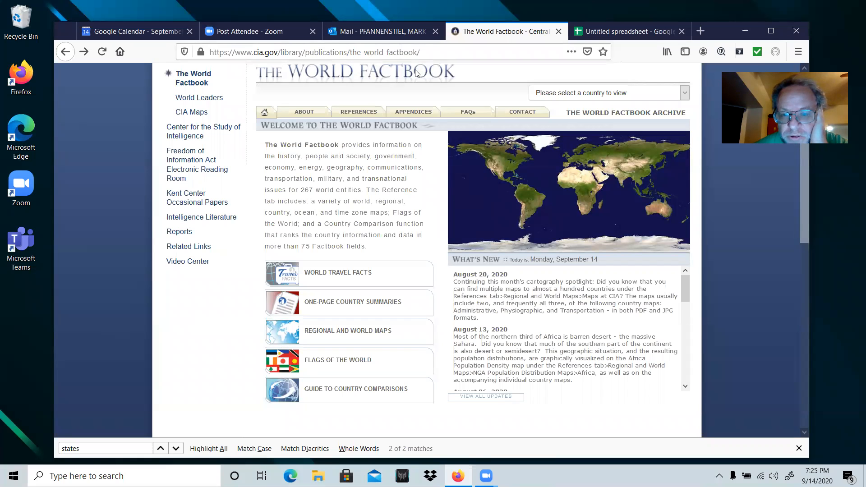
Step: Open the World Factbook's Guide to Country Comparisons and bring its list of categories into view
mouse_move(334, 123)
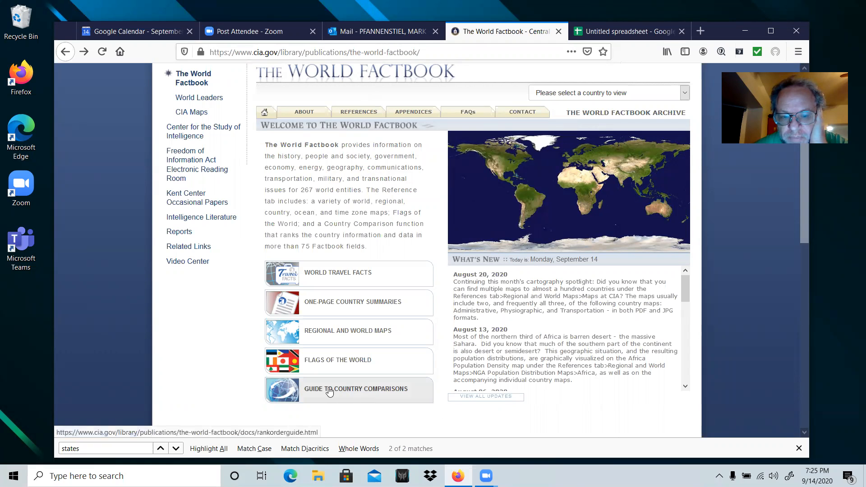
scroll(363, 399, down, 2)
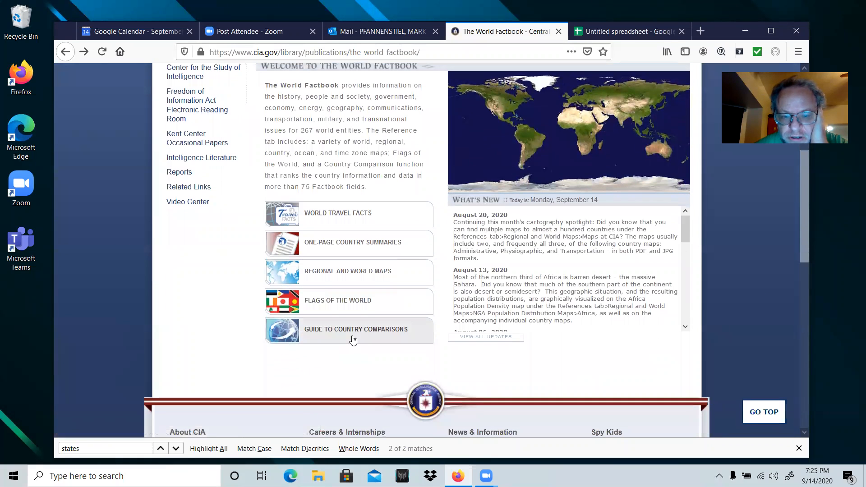
click(340, 332)
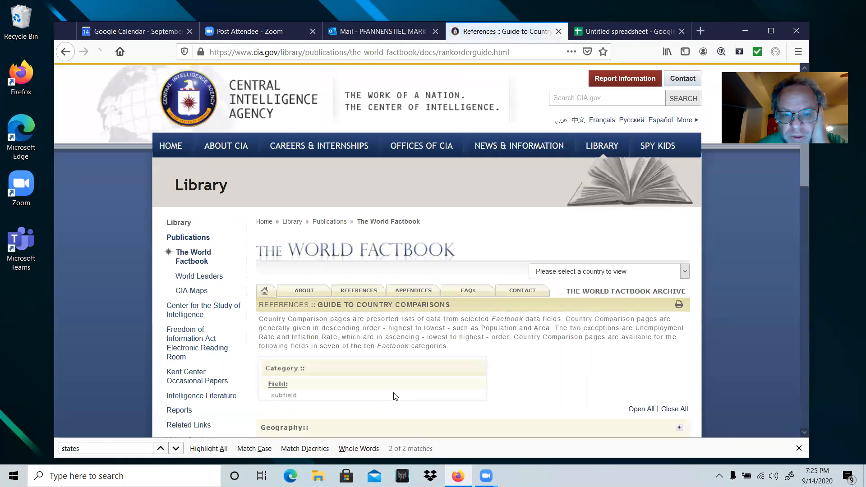
scroll(350, 327, down, 4)
scroll(350, 327, down, 3)
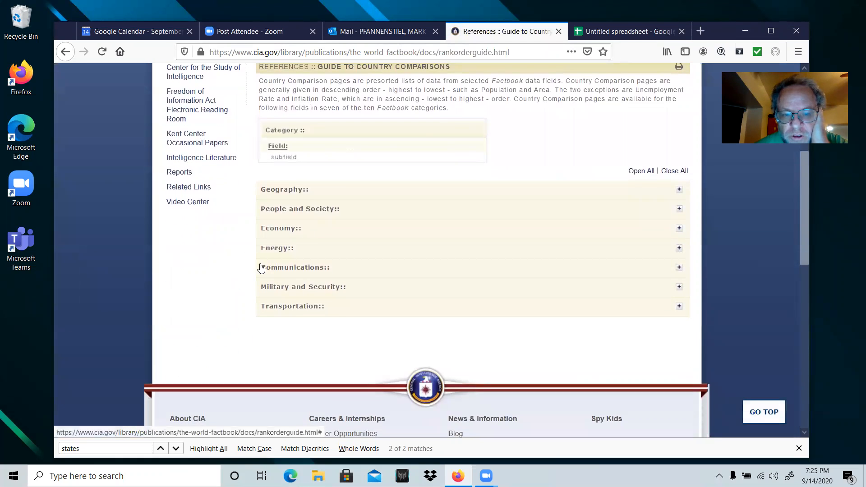
Step: Expand the Energy category and open the country comparison for electricity from nuclear fuels
click(679, 209)
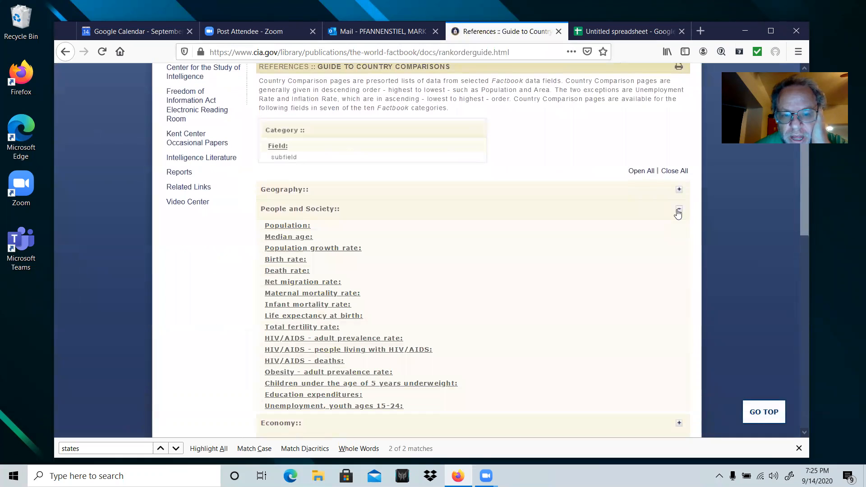
click(679, 210)
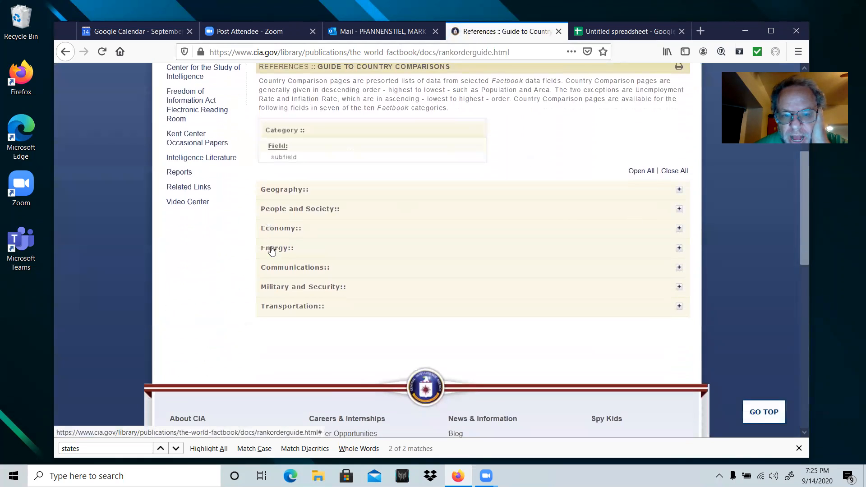
click(679, 248)
scroll(438, 268, down, 4)
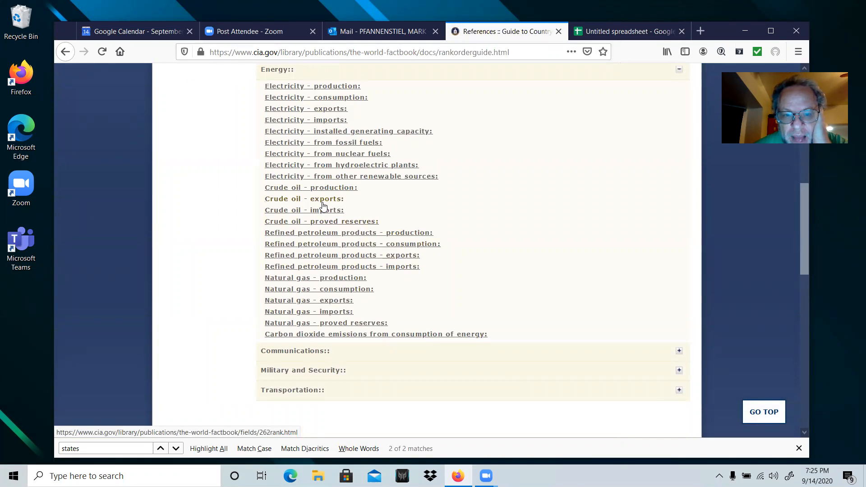
click(350, 155)
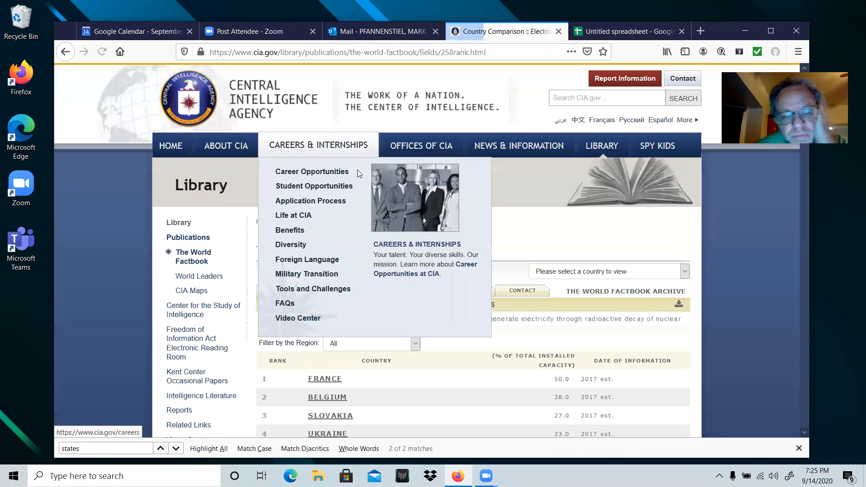
Step: Select the ranking rows through rank 20, Romania, in the nuclear electricity table
scroll(449, 336, down, 4)
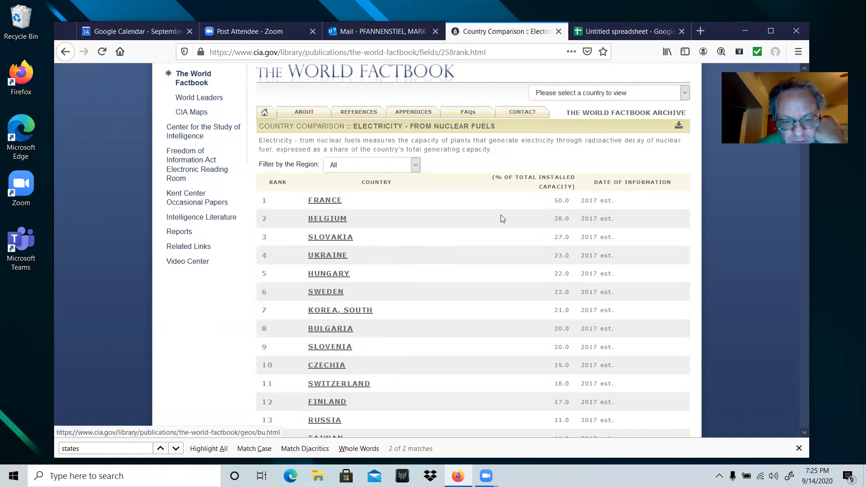
scroll(402, 286, down, 3)
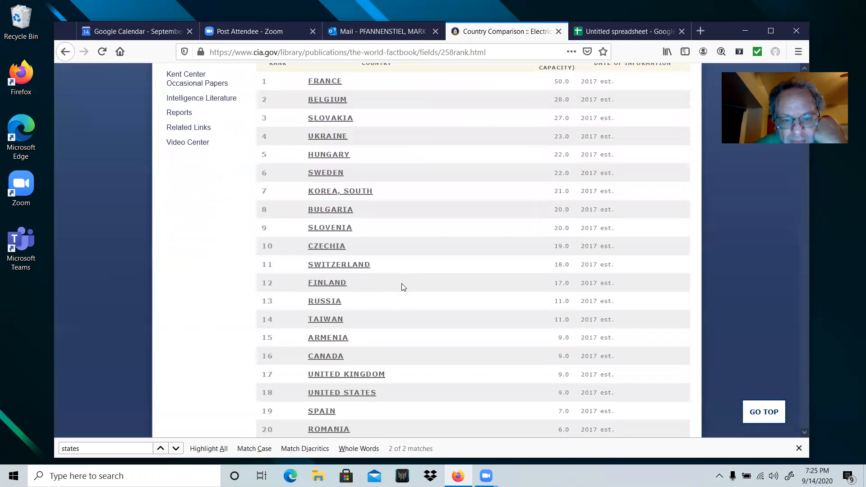
scroll(399, 298, down, 3)
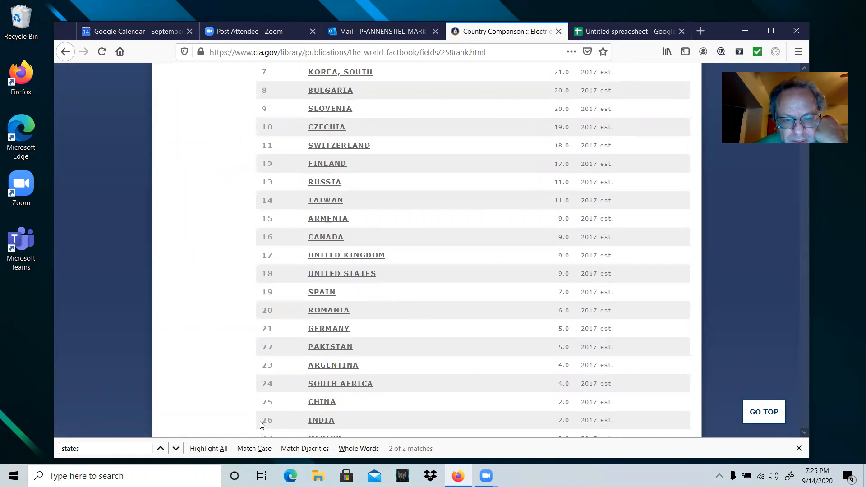
drag(254, 317, 556, 310)
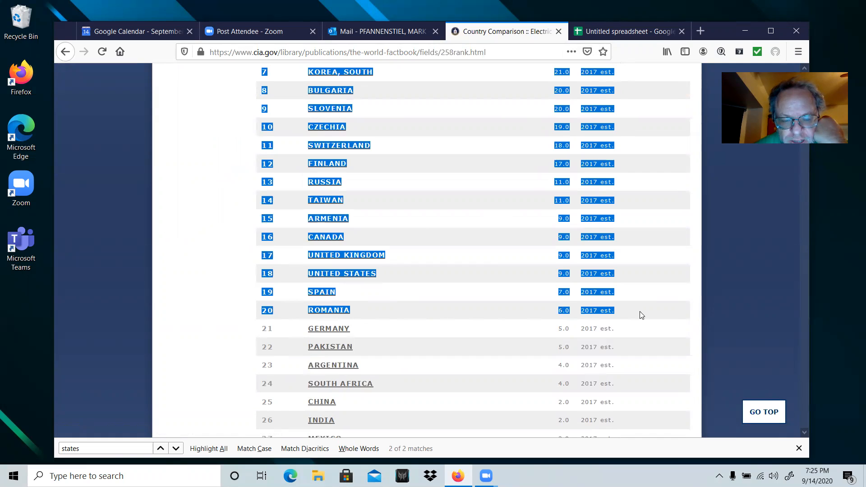
Step: Switch to the untitled Google Sheets spreadsheet and check the country list from France to Romania
click(623, 32)
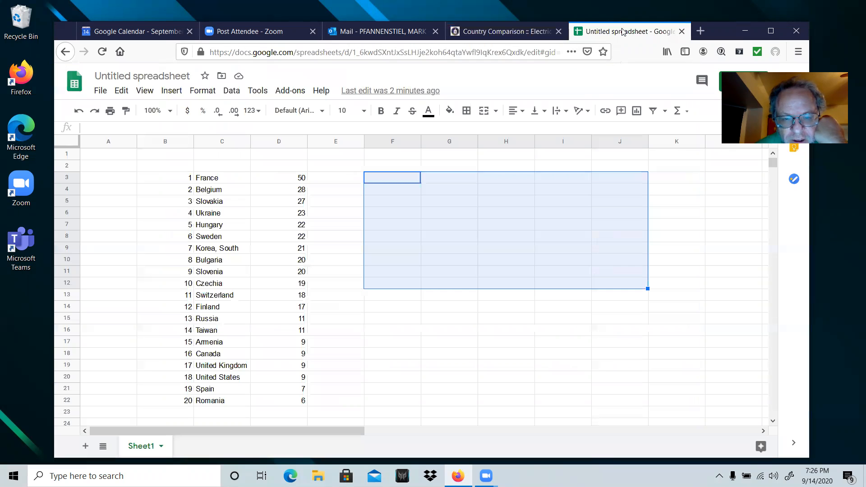
click(222, 180)
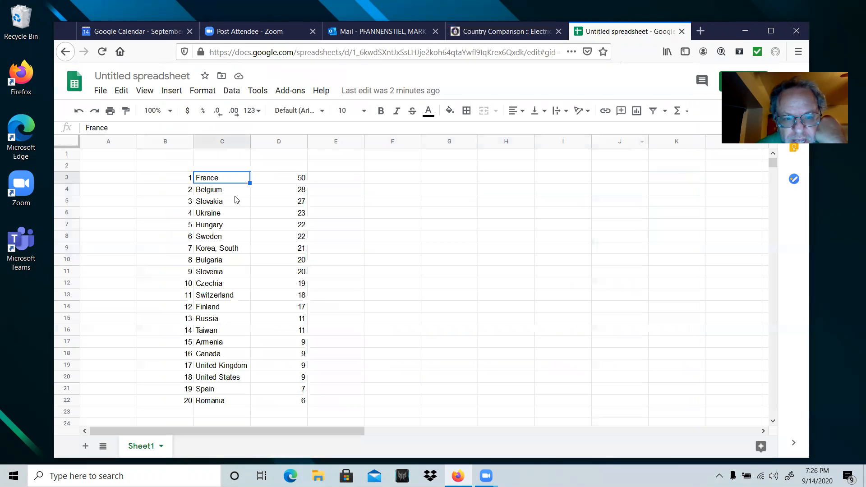
click(180, 186)
click(200, 403)
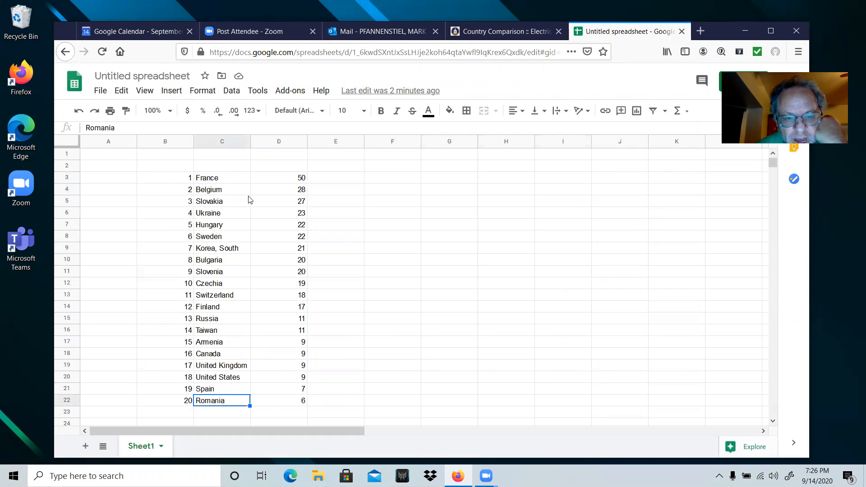
Step: Enter the heading "percent nuclear" in cell D2 above the percentage values
click(284, 167)
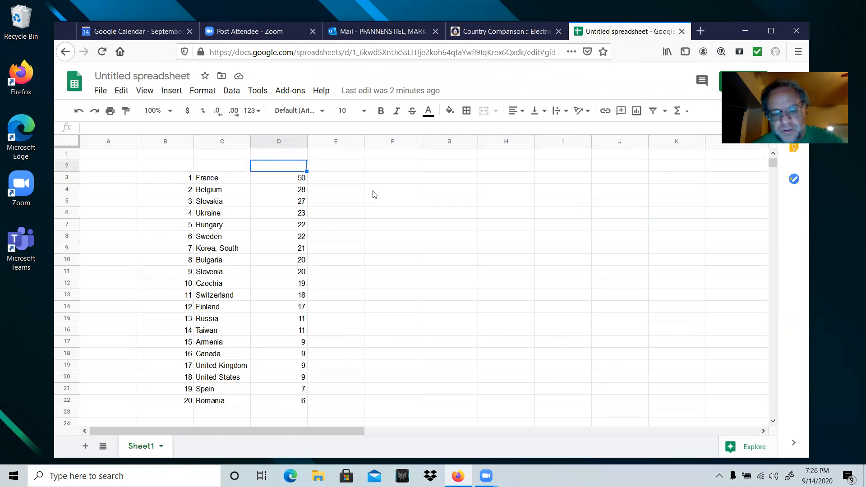
text(percent nu)
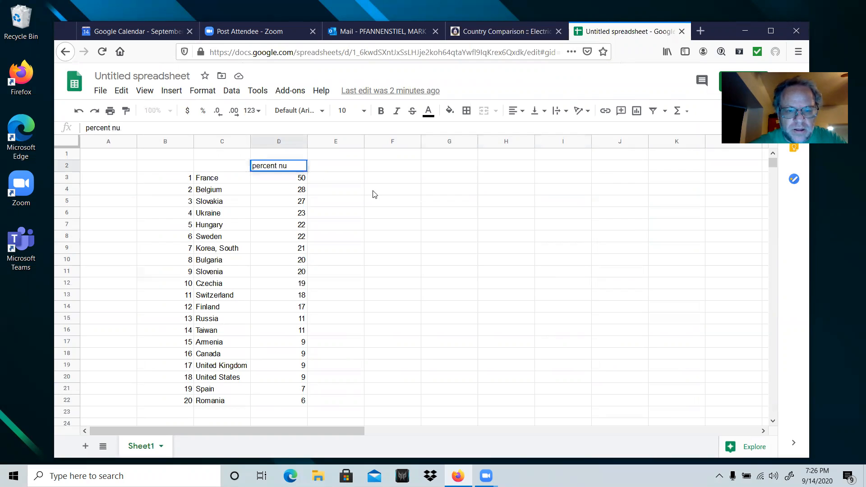
text(clear)
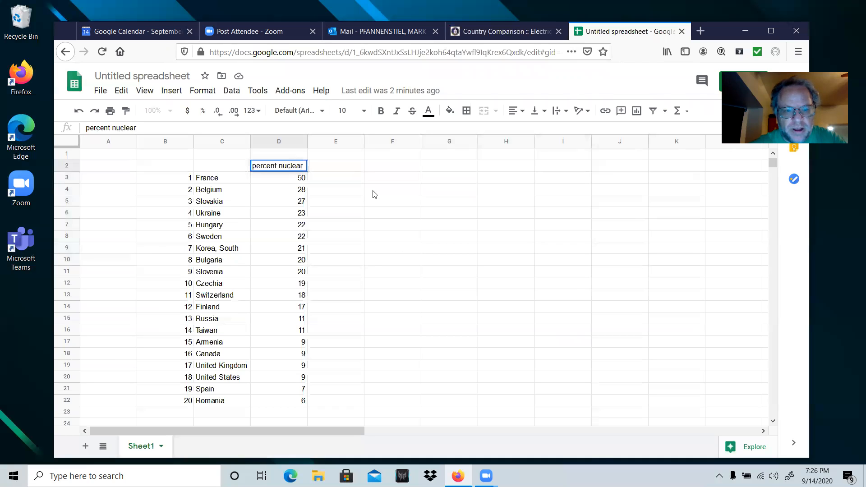
key(Tab)
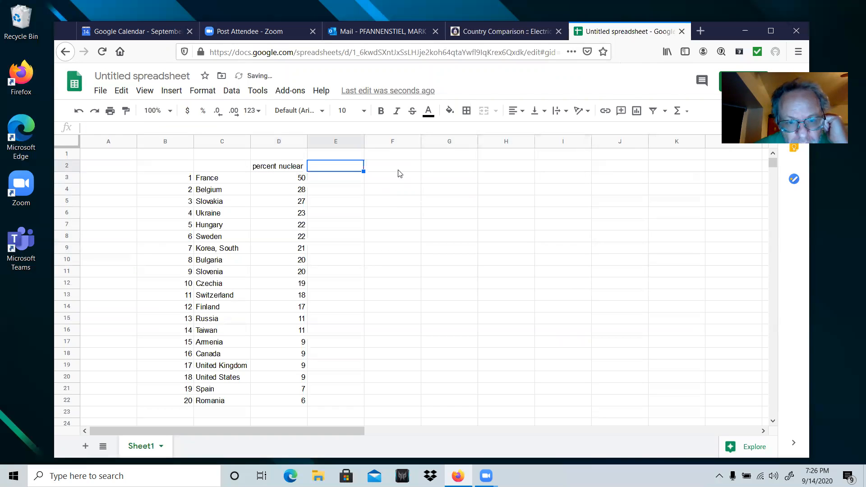
Step: Enter the highest percentage, 50, in cell F3 and the lowest, 6, in cell F4
click(395, 180)
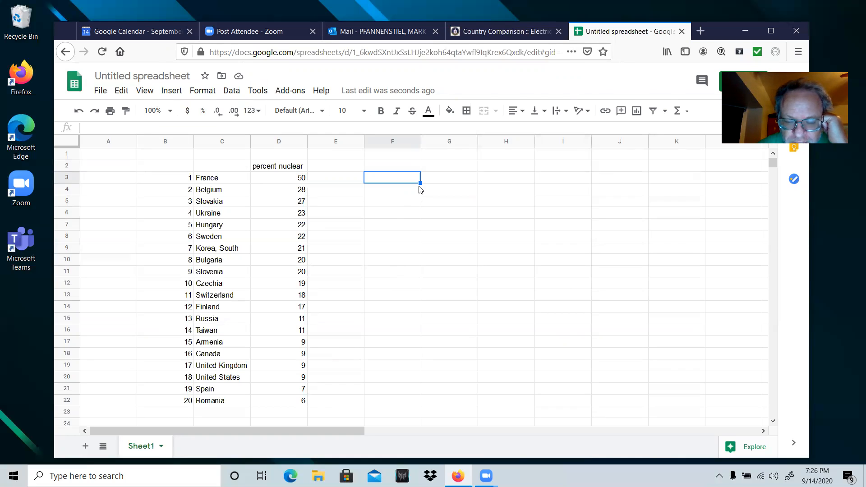
text(+50)
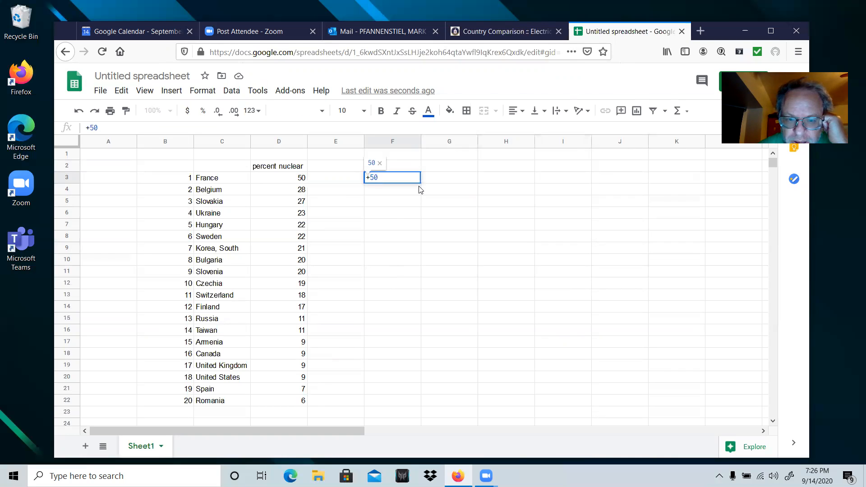
key(Return)
text(6)
key(Return)
key(Up)
key(Up)
key(Down)
key(Down)
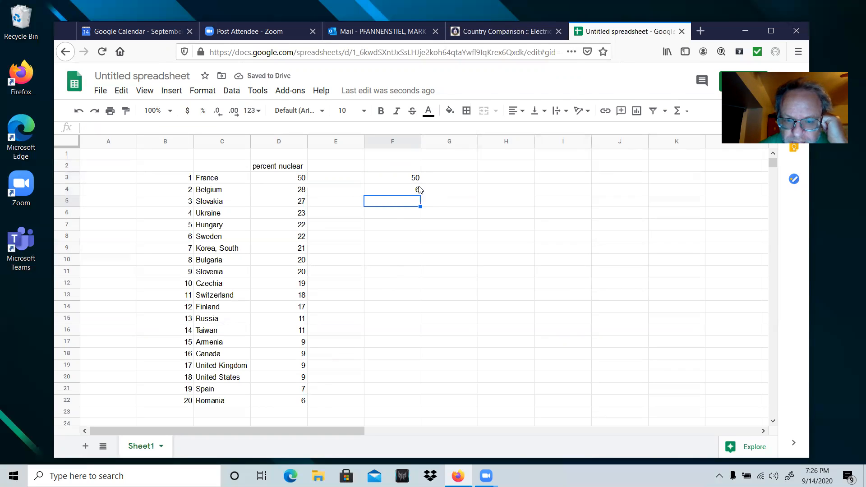
Step: Calculate the range in cell F5 with a formula subtracting F4 from F3
text(+)
key(Up)
key(Up)
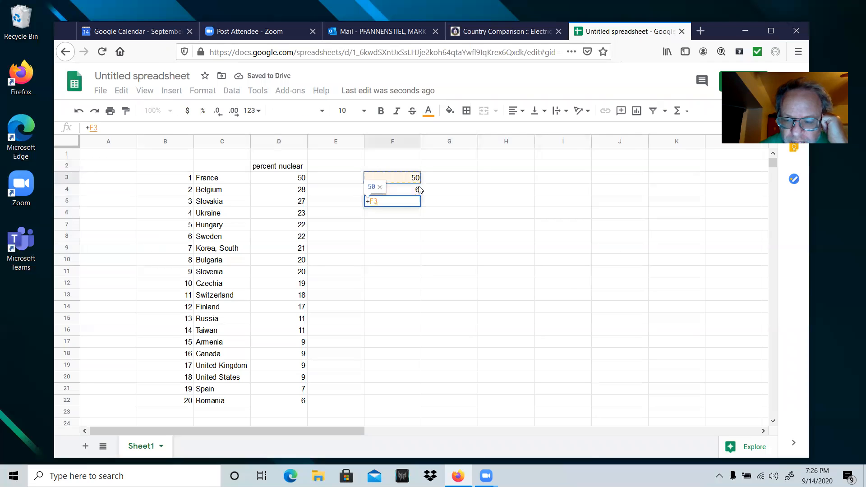
text(-)
key(Up)
key(Return)
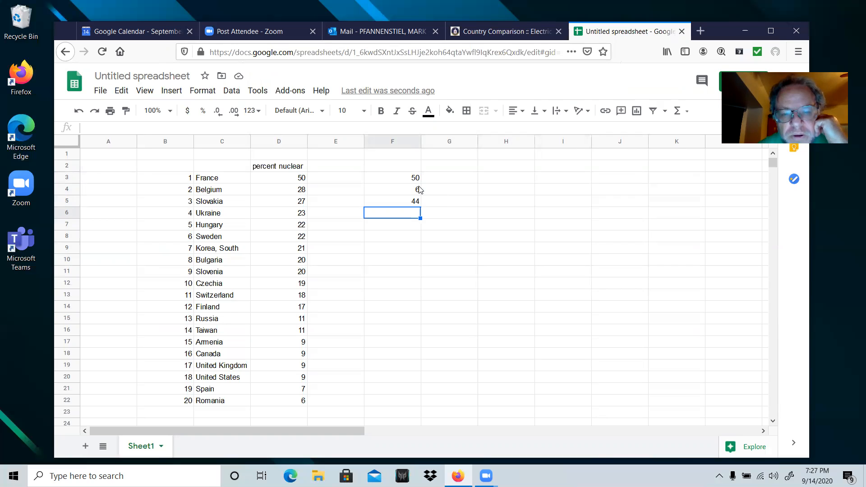
Step: Divide the range in F5 by 8 with a formula in cell F6
key(Return)
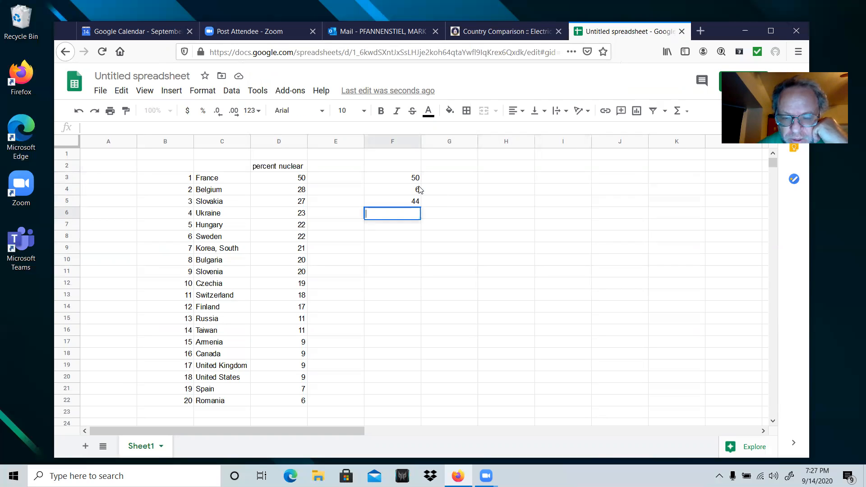
text(+)
key(Up)
text(/)
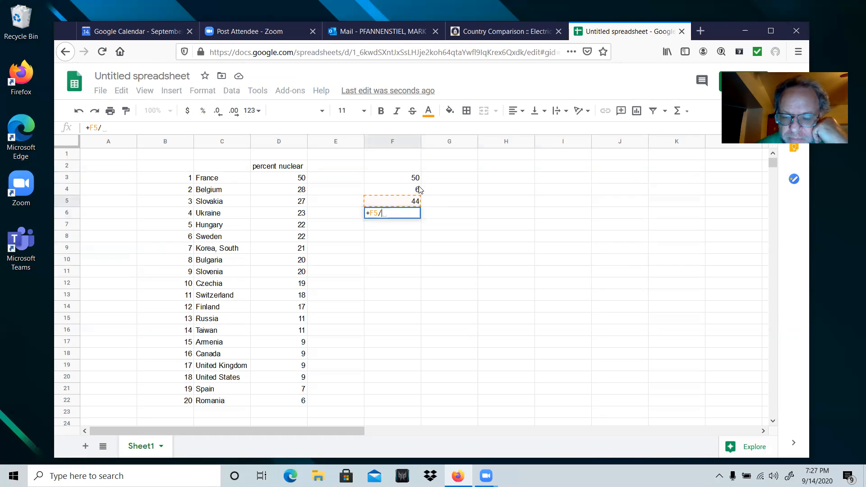
text(8)
key(Return)
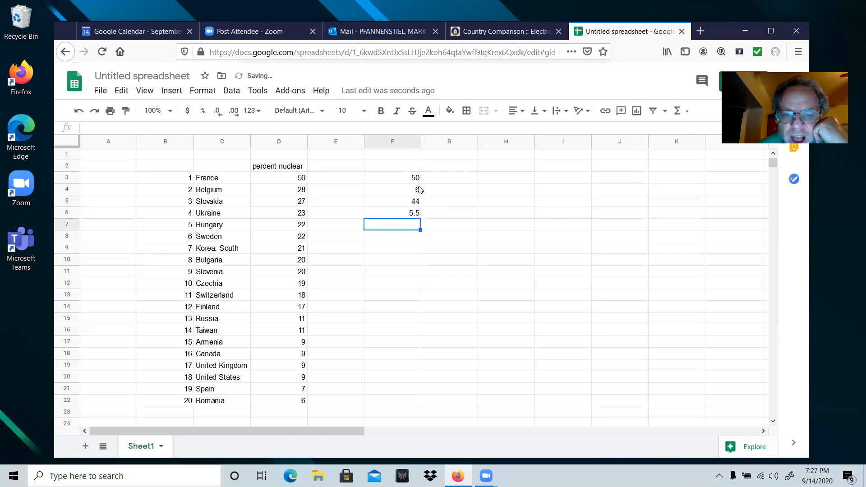
Step: Re-enter the formula in cell F6 as =F5/8, starting it with an equals sign
key(Up)
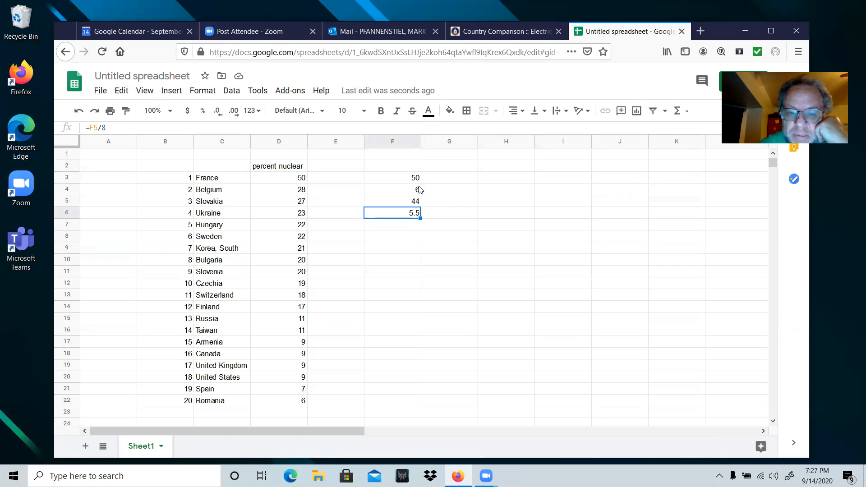
text(=)
key(Up)
text(/8)
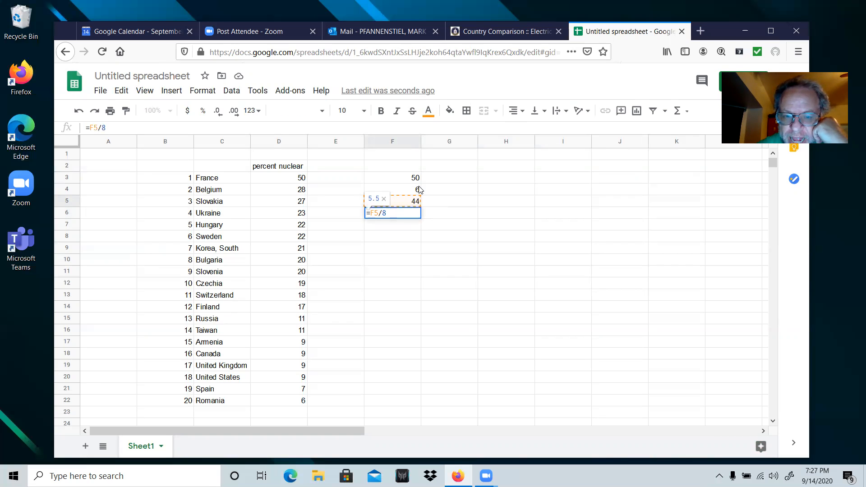
key(Return)
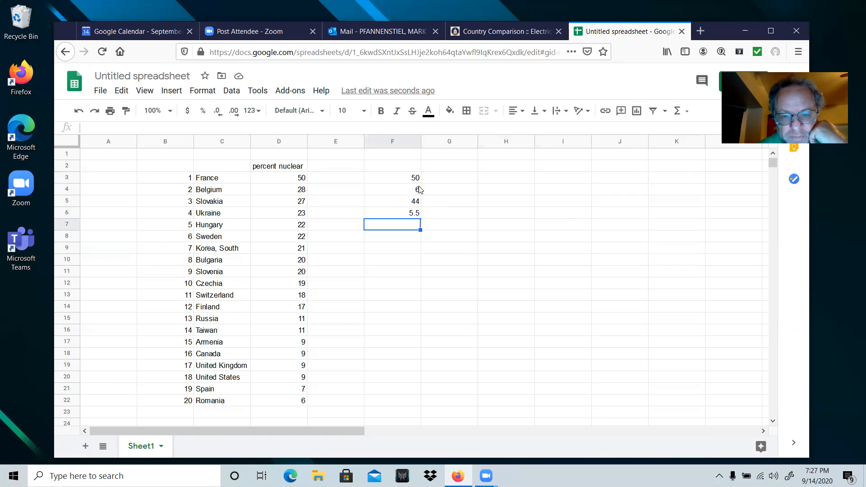
Step: Check the formula in F6 and look through the values in the percent nuclear column
key(Up)
key(shift+Right)
key(shift+Left)
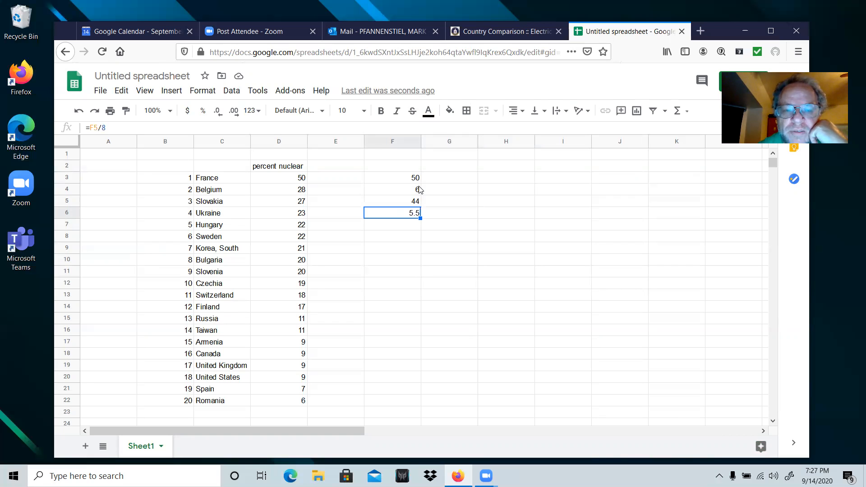
key(Left)
key(Left)
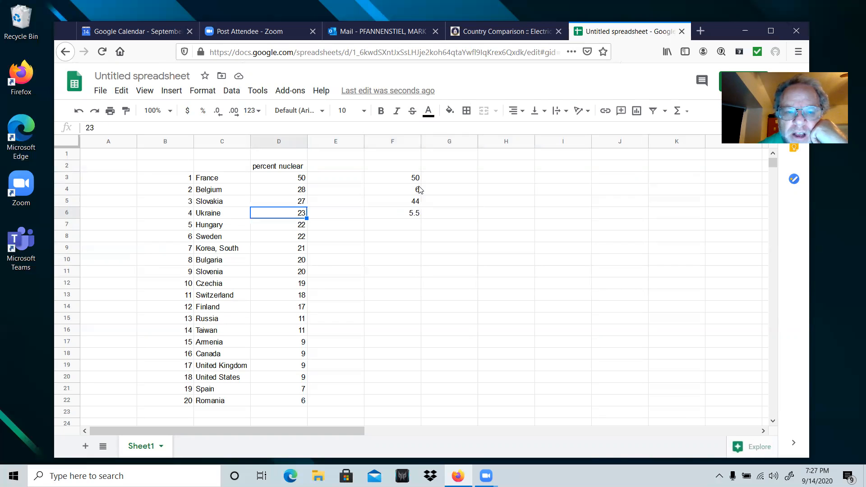
key(Down)
key(Down)
key(Down)
key(Down)
key(Down)
key(Down)
key(Down)
key(Down)
key(Down)
key(Down)
key(Up)
key(Up)
key(Up)
key(Up)
key(Up)
key(Up)
key(Up)
key(Right)
key(Right)
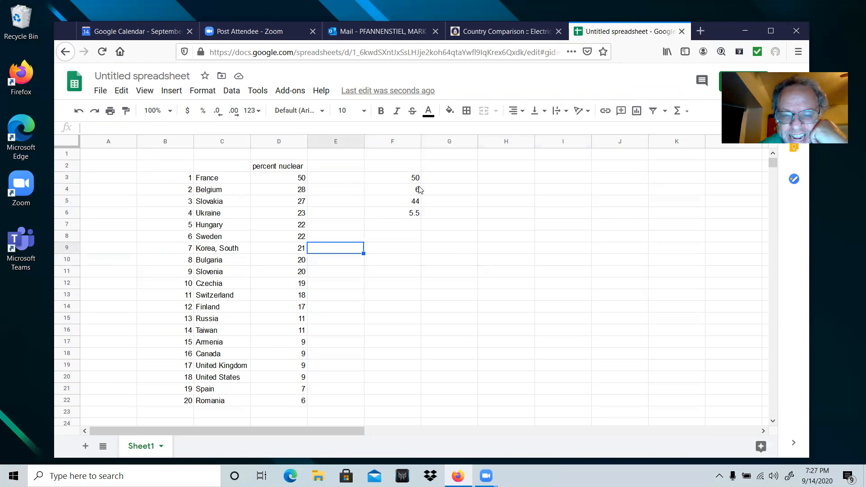
Step: Enter the starting value 6 in cell H3, two columns beside the range calculation
key(Up)
key(Up)
key(Up)
key(Right)
key(Right)
key(Up)
key(Up)
key(Left)
key(Up)
key(Right)
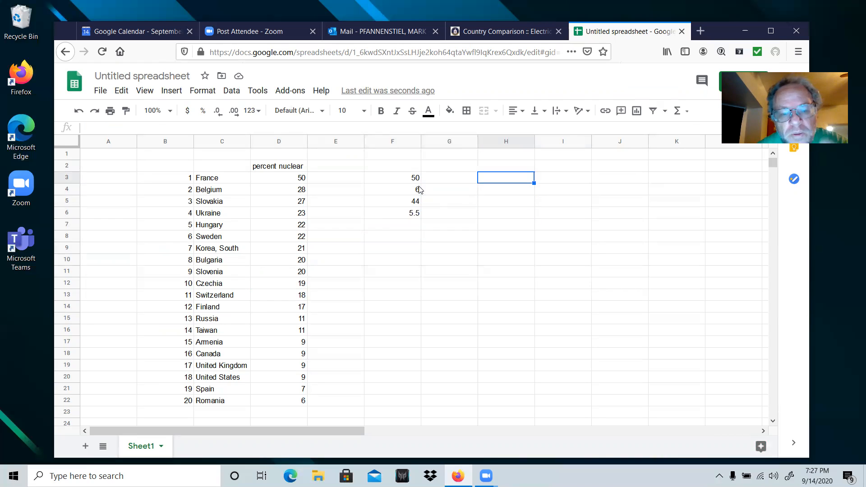
text(6)
key(Return)
Step: Go back to cell F6 and check the result of dividing the range by 8
key(Left)
key(Left)
key(Down)
key(Down)
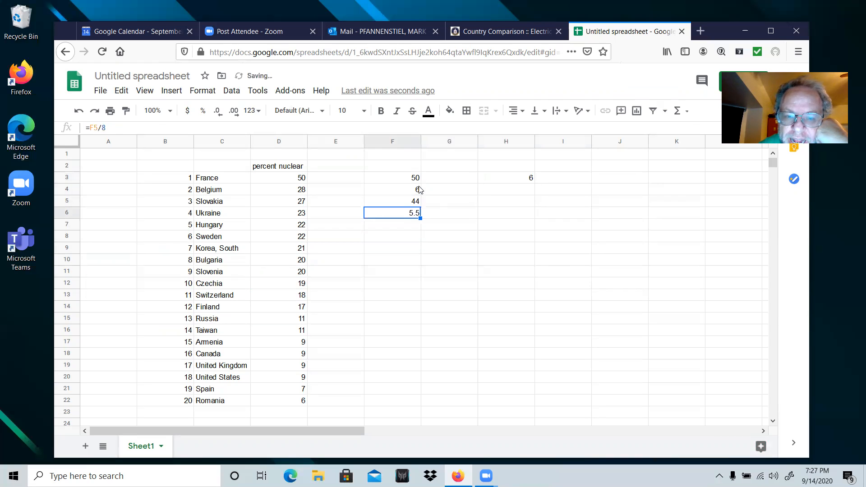
Step: Enter the formula +6+H3 in cell H4 to calculate the second class's lower limit
key(Right)
key(Right)
key(Up)
key(Up)
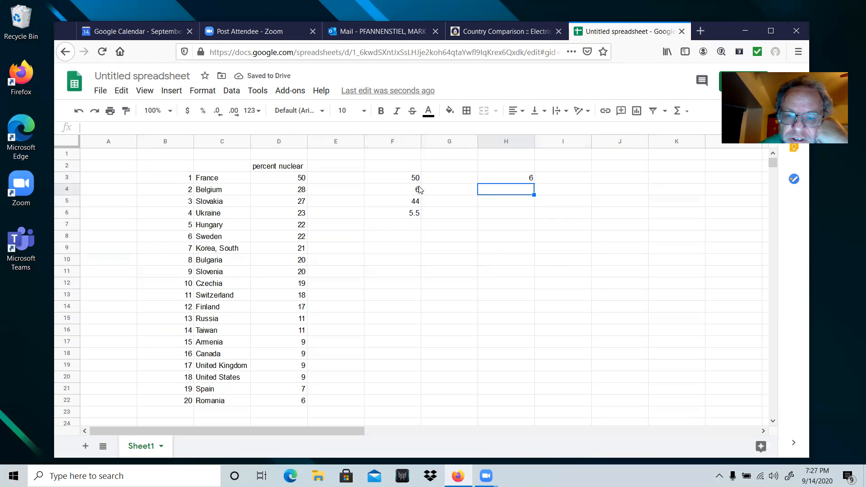
text(+6+)
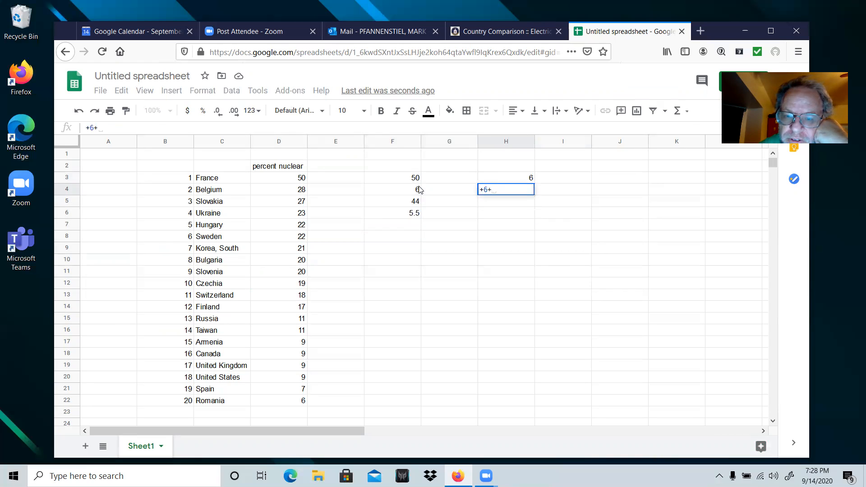
key(Up)
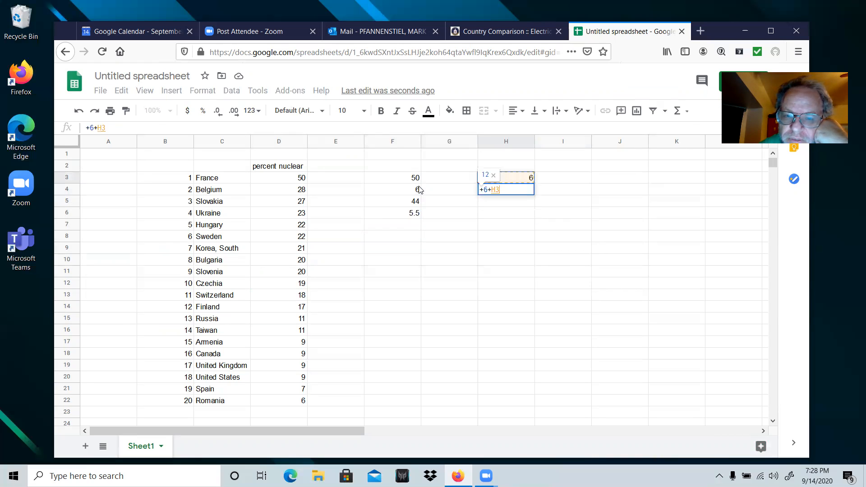
key(Return)
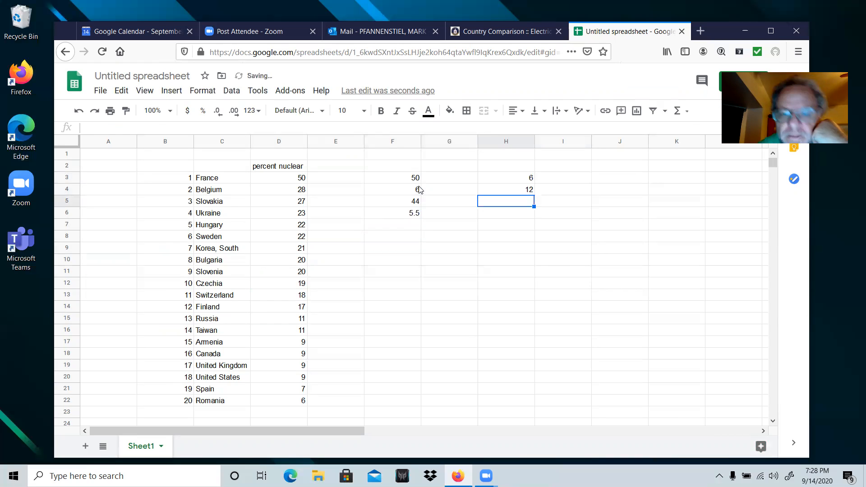
Step: Copy the formula from H4 into cells H5 through H7
key(Up)
key(ctrl+c)
key(Down)
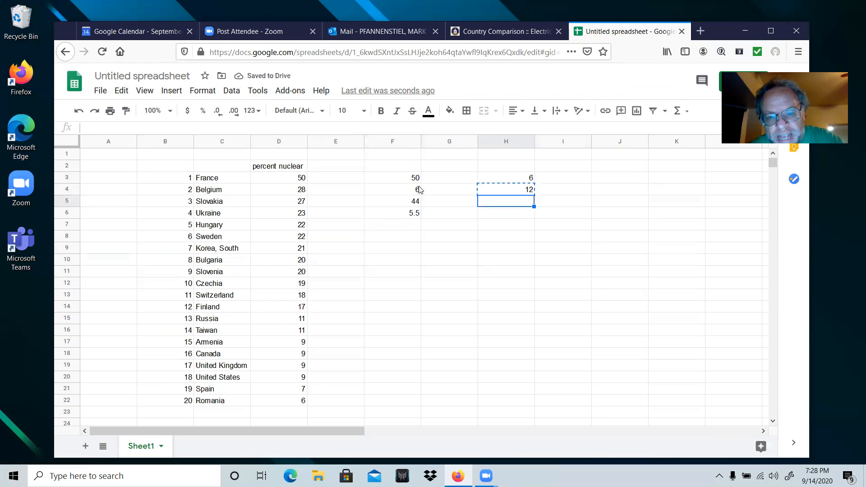
key(ctrl+v)
key(Down)
key(ctrl+v)
key(Down)
key(ctrl+v)
ctrl+click(419, 189)
key(Down)
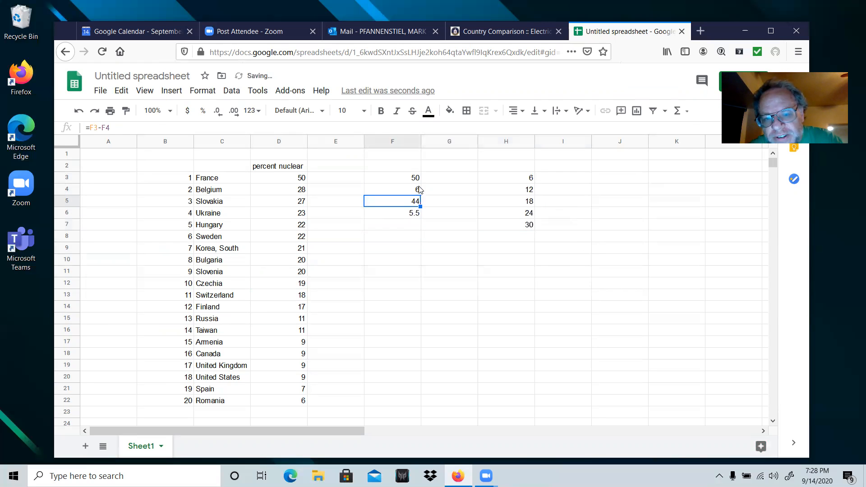
Step: Copy the formula from H7 into cells H8 through H11
key(Right)
key(Right)
key(Down)
key(Down)
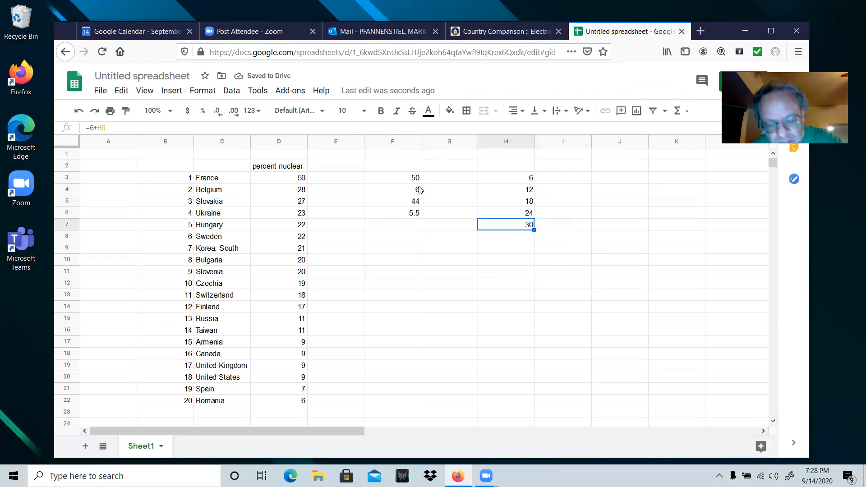
key(ctrl+c)
key(Down)
key(ctrl+v)
key(Down)
key(ctrl+v)
key(Down)
key(ctrl+v)
key(Down)
key(ctrl+v)
key(Down)
Step: Enter the upper class limits 11, 17, 23 and 29 in cells I3 through I6
key(Up)
key(Up)
key(Up)
key(Up)
key(Up)
key(Up)
key(Up)
key(Up)
key(Up)
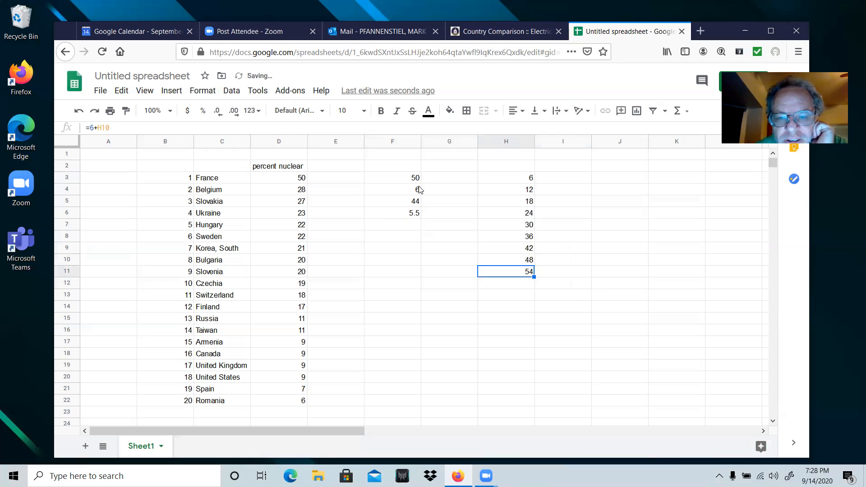
key(Right)
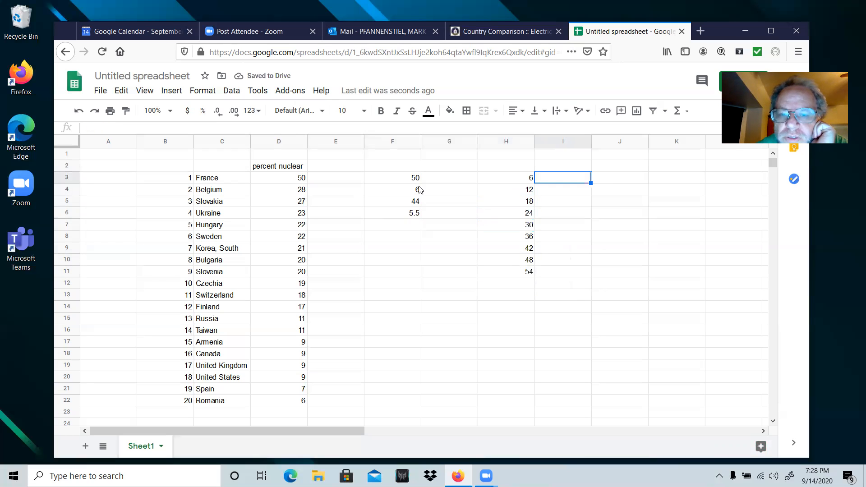
text(11)
key(Return)
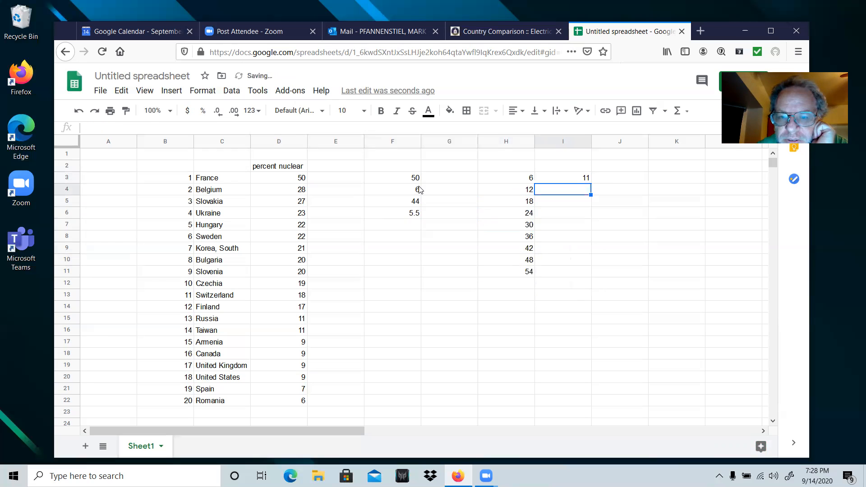
text(17)
key(Return)
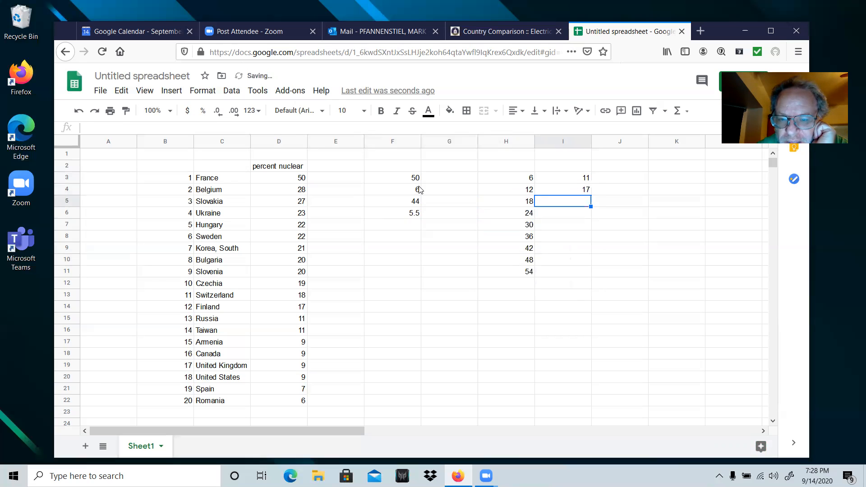
text(23)
key(Return)
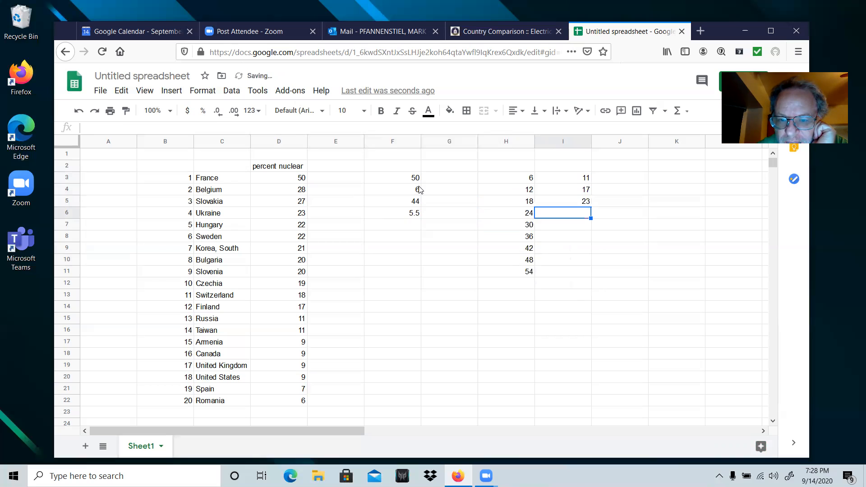
text(29)
key(Return)
Step: Enter the remaining upper class limits 35, 41, 47 and 53 in cells I7 through I10
key(Left)
key(Right)
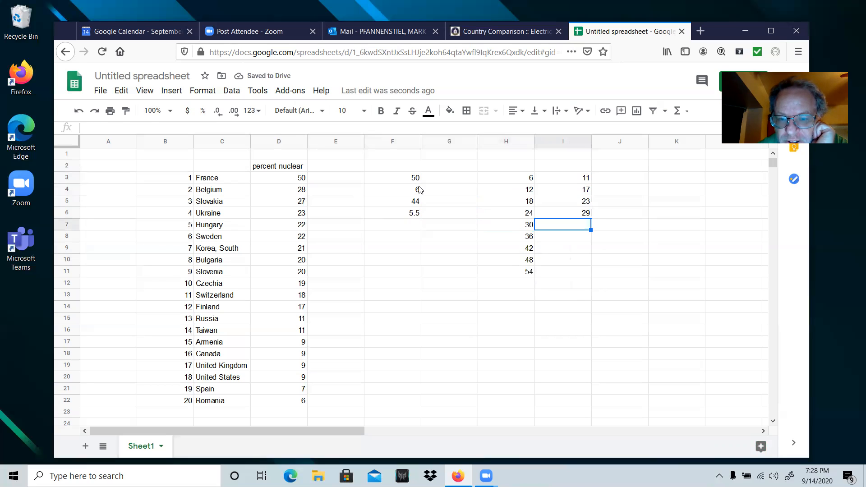
text(6)
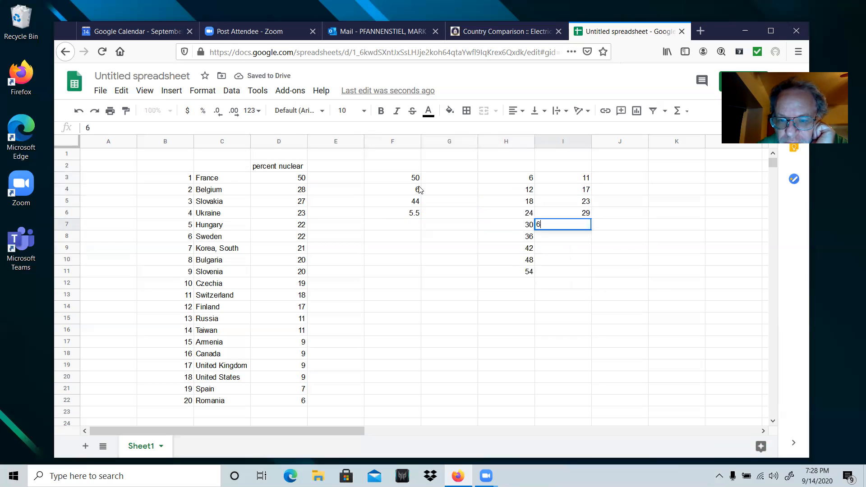
key(BackSpace)
text(35)
key(Return)
text(41)
key(Return)
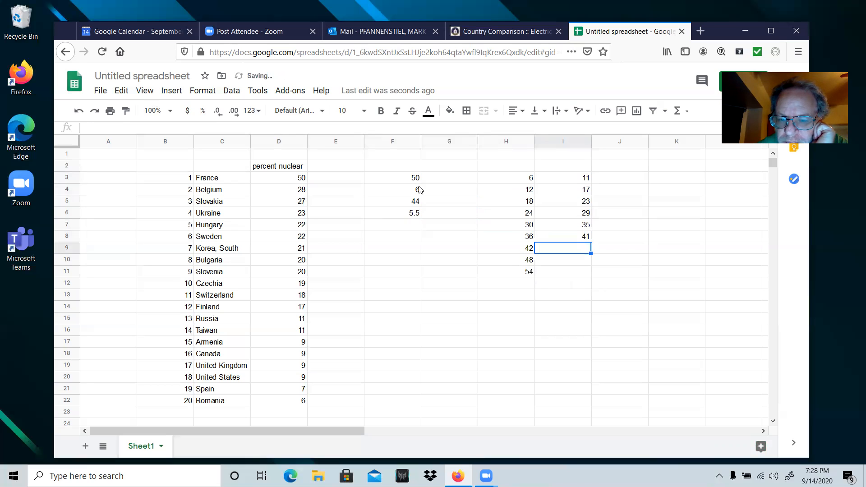
text(47)
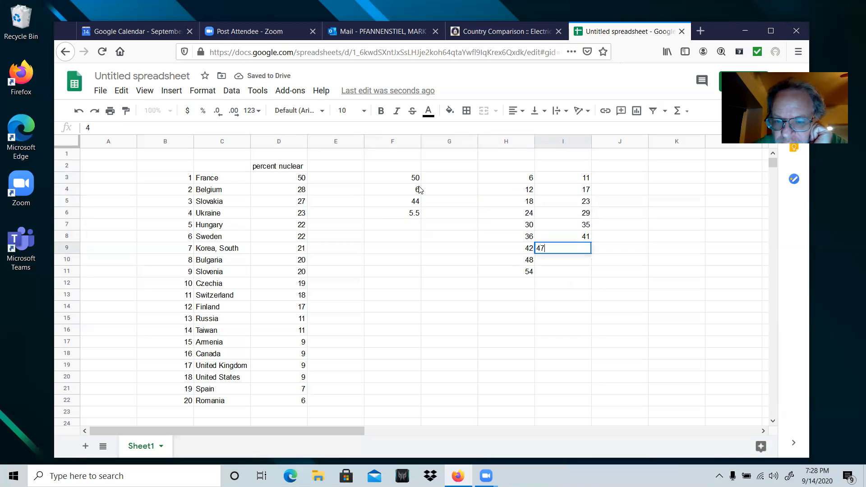
key(Return)
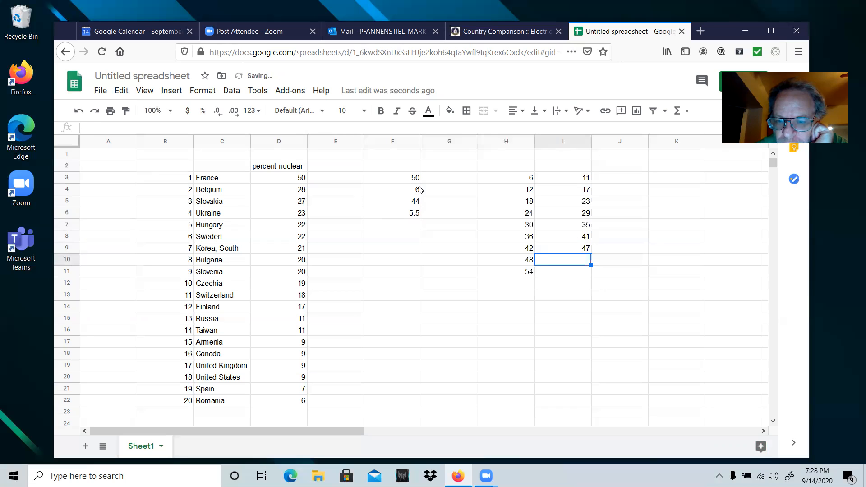
text(2)
key(BackSpace)
text(53)
key(Return)
Step: Clear the extra lower limit in H11, below the eighth class
key(Left)
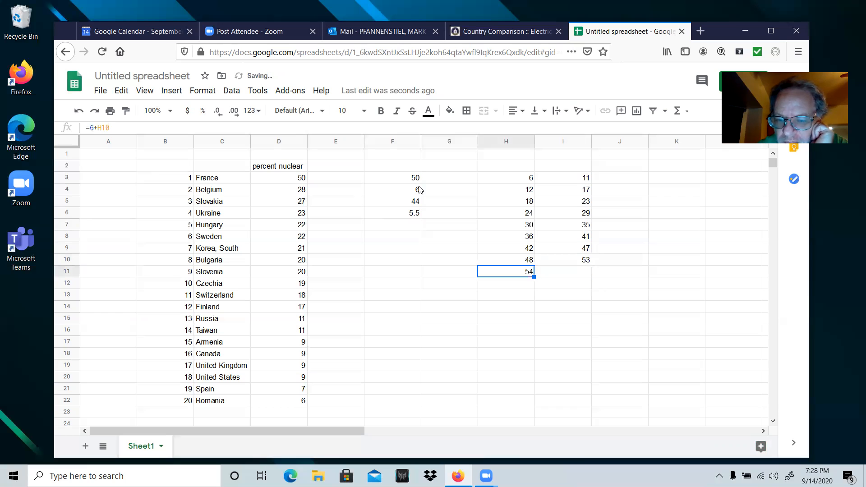
key(Right)
key(Left)
Step: Label the class limit columns LCL in H2 and UCL in I2
key(Up)
key(Up)
key(Up)
key(Up)
key(Up)
key(Up)
key(Up)
key(Up)
key(Up)
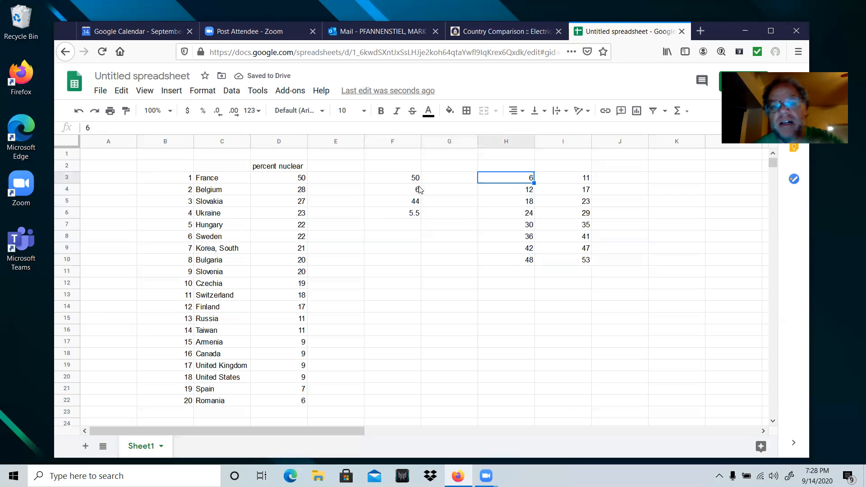
text(LCL)
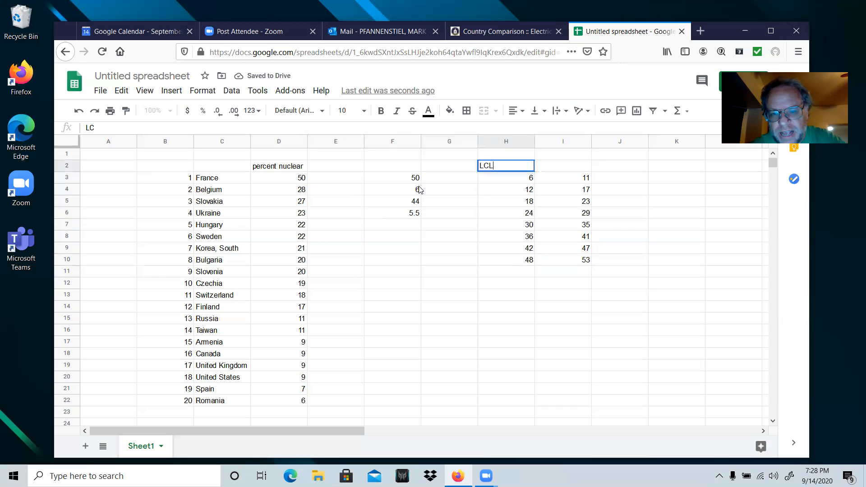
key(Right)
key(Right)
key(Left)
text(UCL)
key(Left)
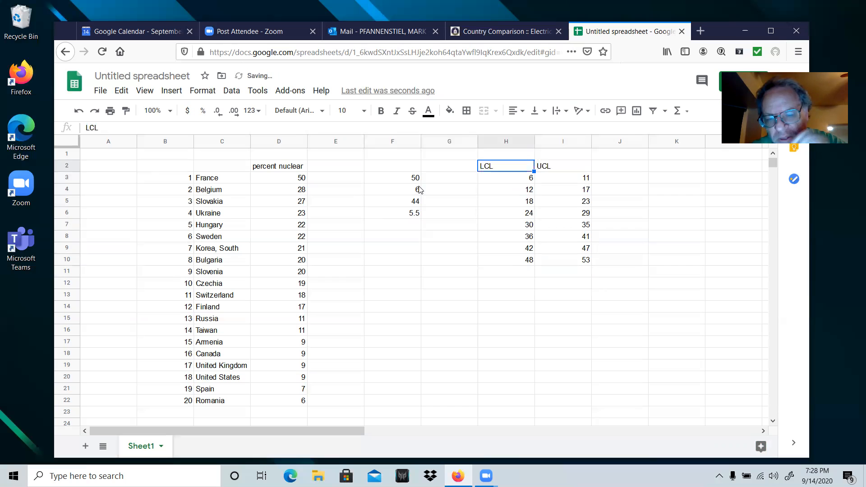
Step: Look over the first class limits in columns H and I, ending on the empty cell G3 beside them
key(Down)
key(Down)
key(Left)
key(Up)
key(Down)
key(Left)
key(Up)
key(Right)
key(Right)
key(Right)
key(Right)
key(Left)
key(Left)
key(Left)
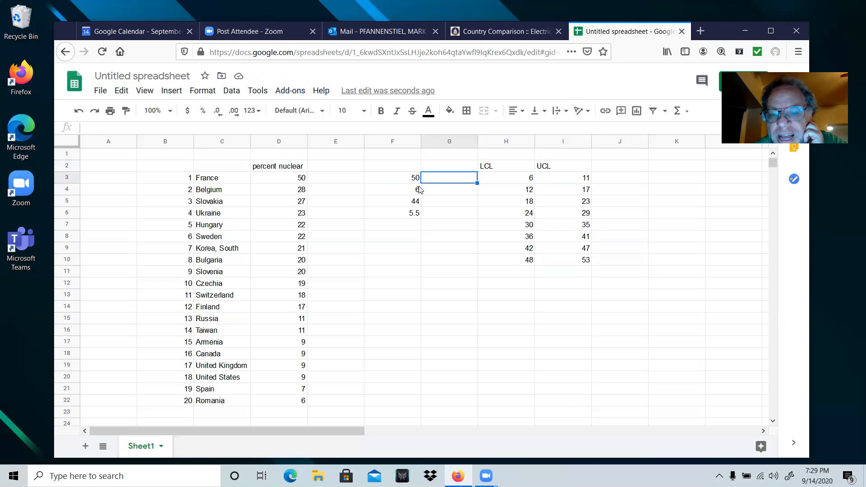
text(+)
key(Right)
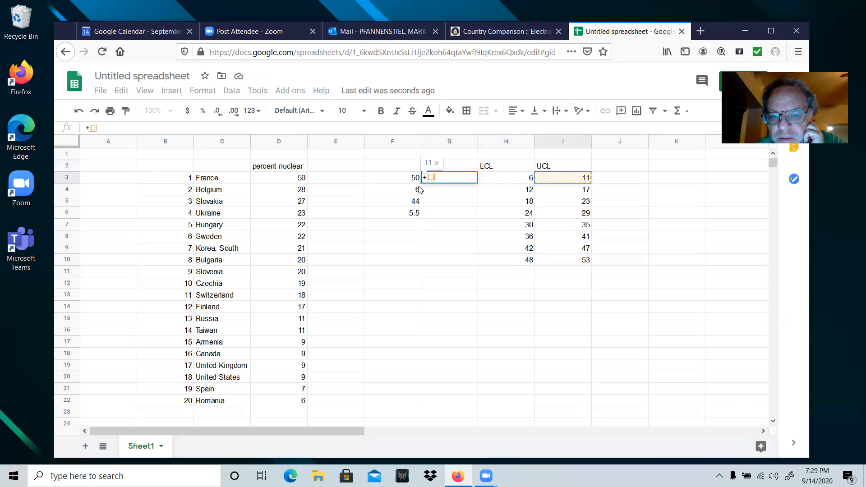
text(+)
key(Right)
key(Right)
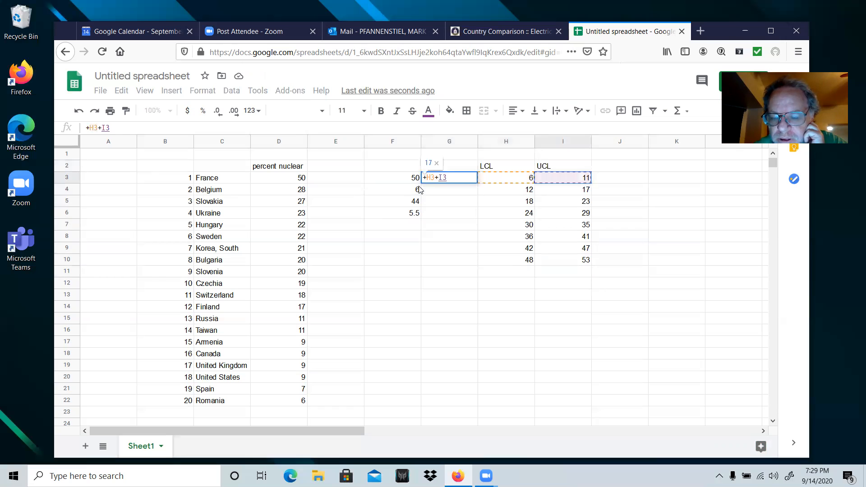
key(BackSpace)
key(BackSpace)
key(BackSpace)
key(BackSpace)
key(BackSpace)
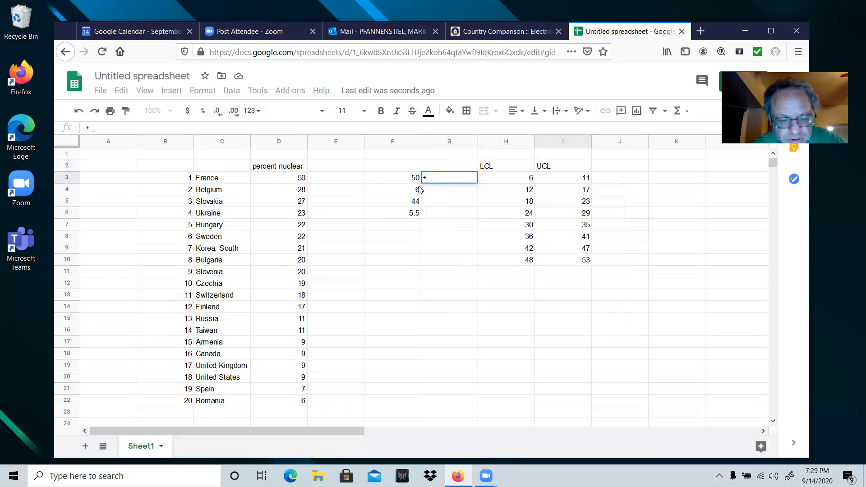
Step: Enter the midpoint formula +(H3+I3)/2 in cell G3
text(()
key(Right)
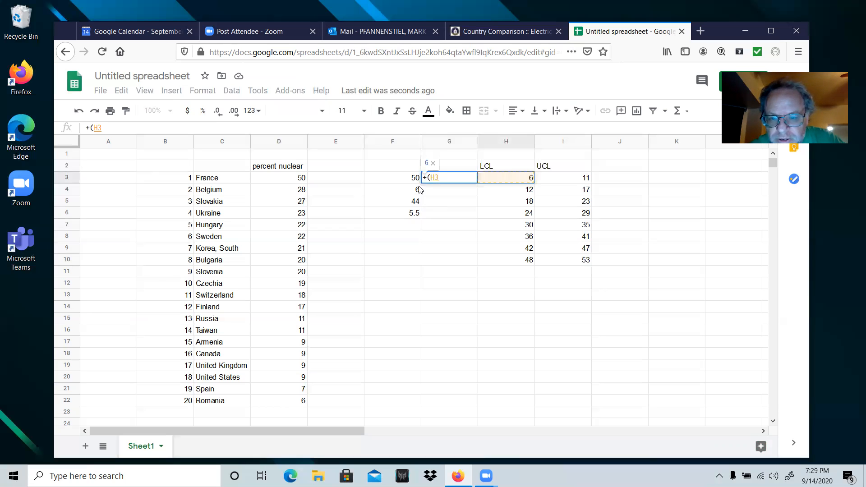
text(+)
key(Right)
key(Right)
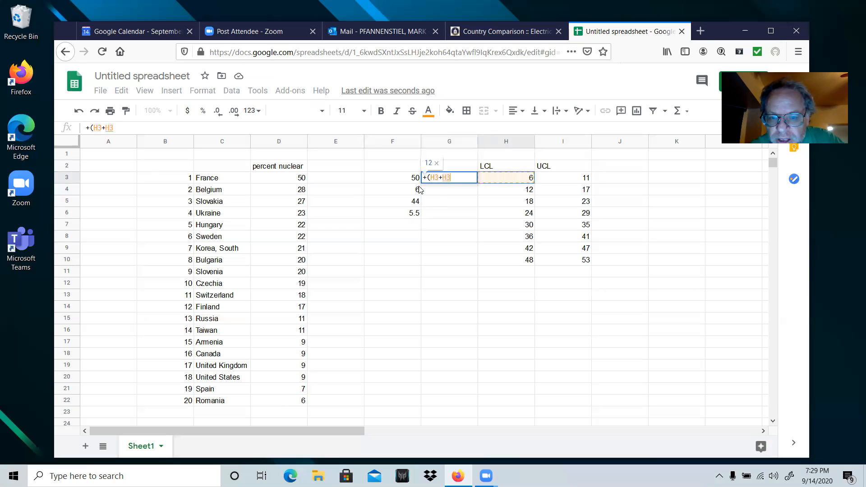
text())
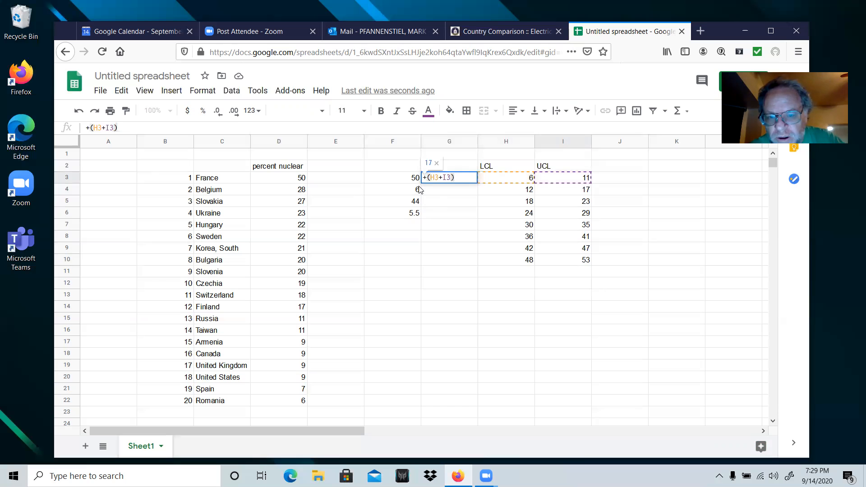
text(/2)
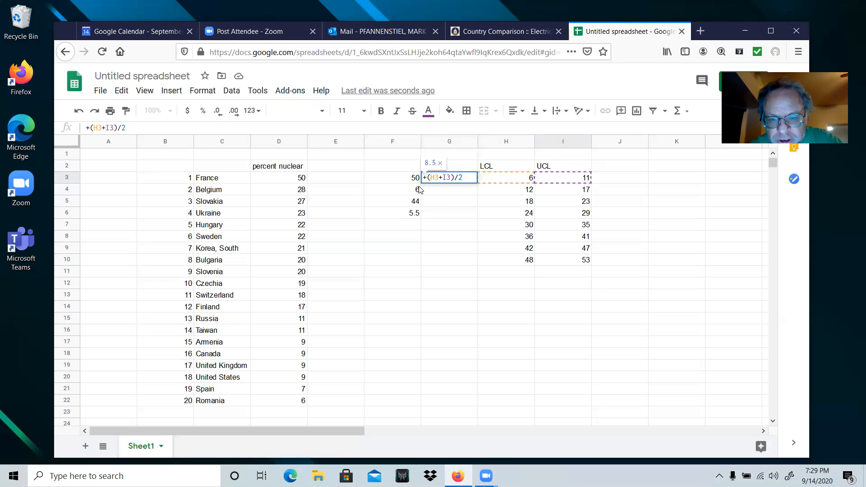
key(Return)
Step: Copy the midpoint formula from G3 down through G10 for all eight classes
key(Up)
key(Right)
key(Right)
key(Left)
key(Left)
key(Down)
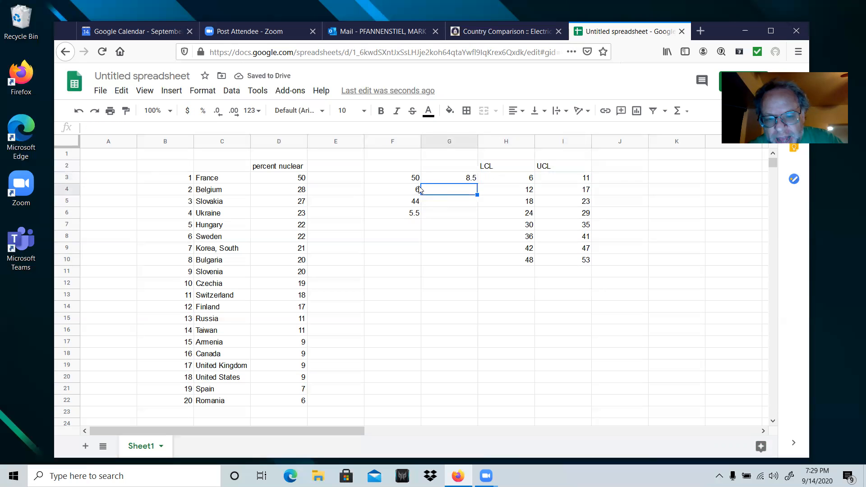
key(Up)
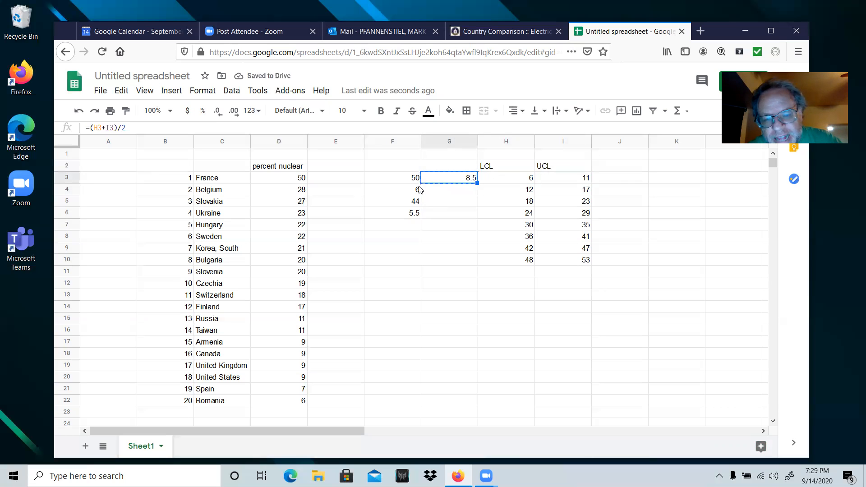
key(shift+Down)
key(shift+Down)
key(shift+Down)
key(shift+Down)
key(shift+Down)
key(shift+Down)
key(shift+Down)
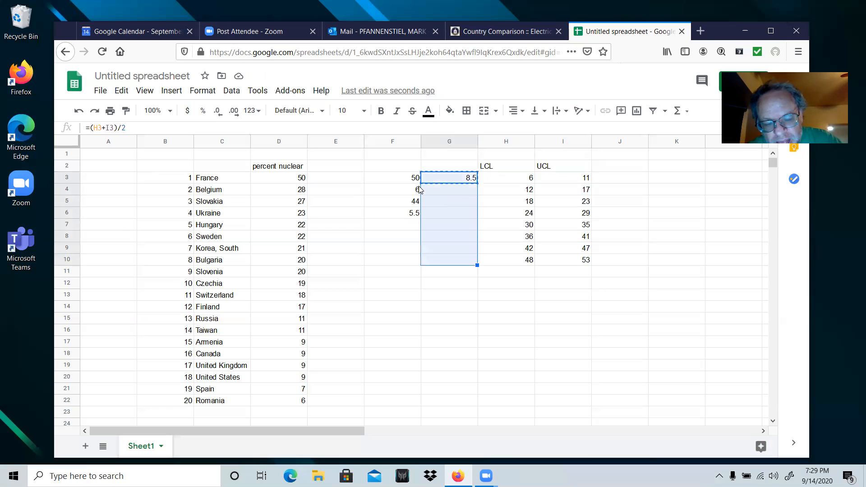
key(ctrl+v)
key(Escape)
Step: Check the calculated midpoints in column G against the LCL and UCL values of their classes
key(Down)
key(Down)
key(Down)
key(Down)
key(Down)
key(Up)
key(Up)
key(Up)
key(Right)
key(Right)
key(Left)
key(Right)
key(Left)
key(Left)
key(Down)
key(Right)
key(Right)
key(Left)
key(Left)
Step: Label the class midpoint column with the heading midpoint in cell G2
key(Up)
key(Up)
key(Up)
key(Up)
text(midpoint)
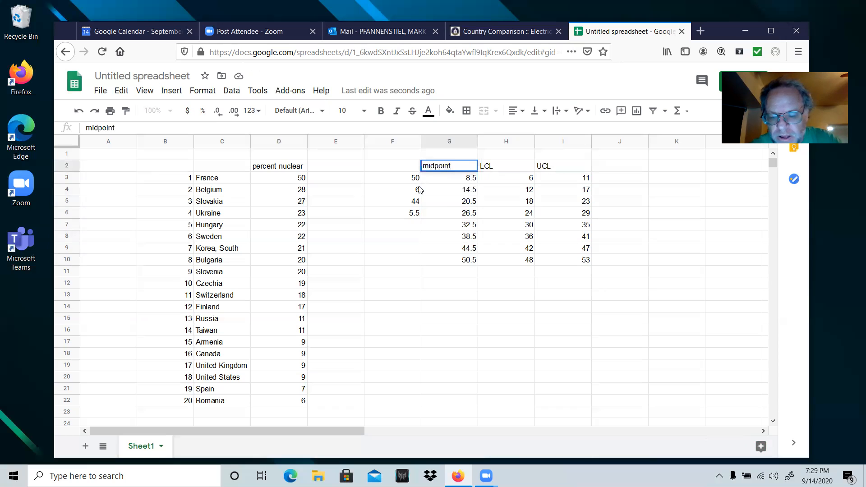
key(Right)
Step: Add the column heading frequency in cell J2, beside the UCL heading
key(Left)
key(Left)
key(Right)
key(Right)
key(Right)
key(Down)
key(Left)
key(Right)
key(Right)
key(Up)
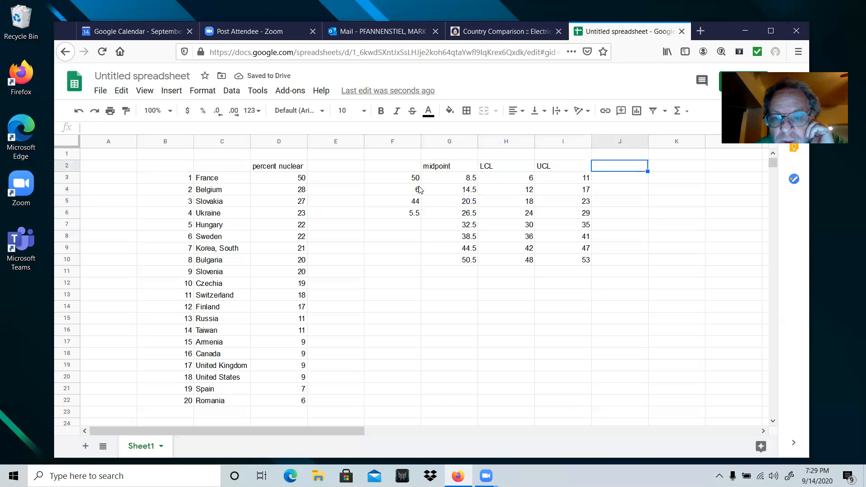
text(frequenct)
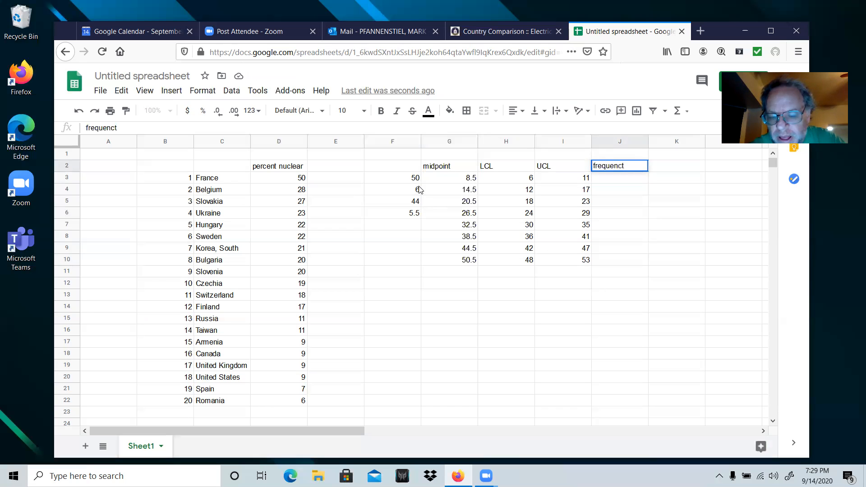
key(Return)
Step: Review the lower and upper limits of the first class in cells H3 and I3
key(Left)
key(Left)
key(Right)
key(Right)
key(Left)
key(Left)
key(Right)
key(Right)
key(Left)
key(Left)
key(Right)
key(Left)
key(Left)
key(Left)
Step: Count the percentages that fall in the first class by selecting D22 up to D15, keeping the selection summary on Count
key(Down)
key(Down)
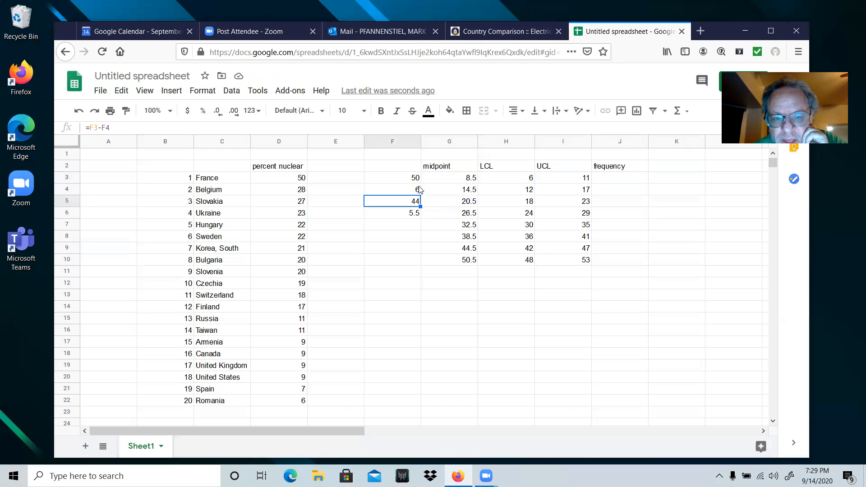
key(Down)
key(Down)
key(Down)
key(Down)
key(Down)
key(Down)
key(Down)
key(Left)
key(Down)
key(Down)
key(Down)
key(Down)
key(Down)
key(Down)
key(Down)
key(Down)
key(Down)
key(Down)
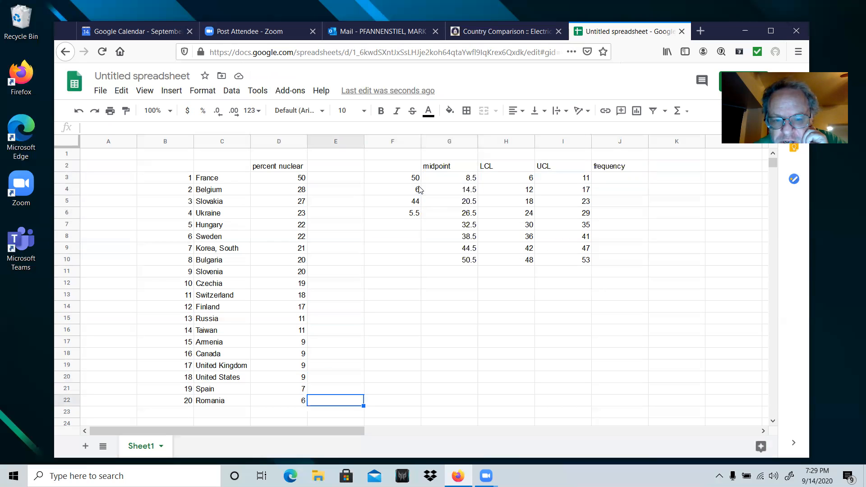
key(Left)
key(shift+Up)
key(shift+Up)
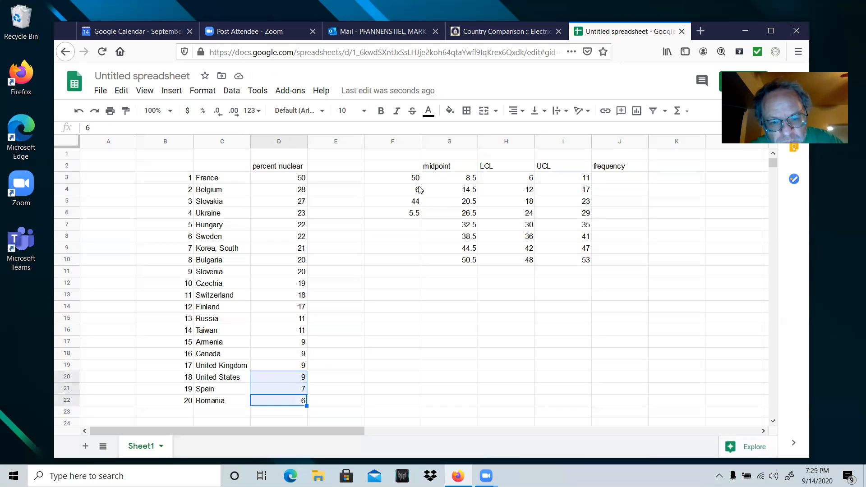
key(shift+Up)
key(shift+Up)
key(shift+Up)
key(shift+Up)
key(shift+Up)
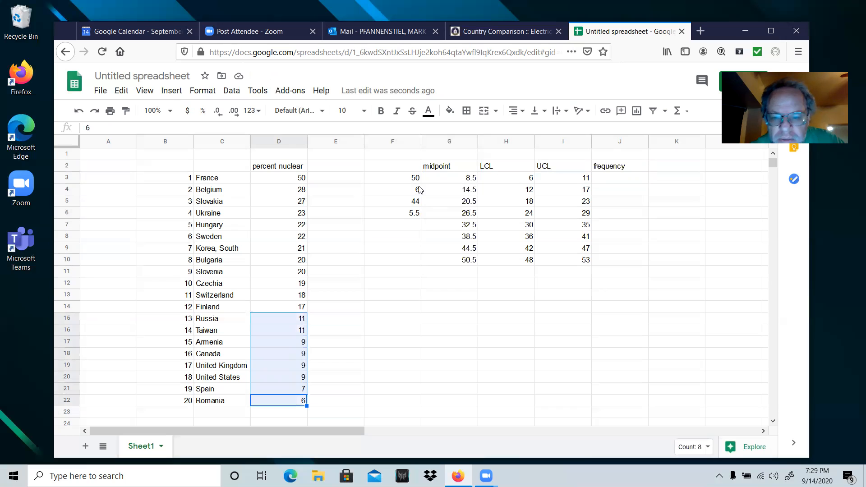
click(696, 451)
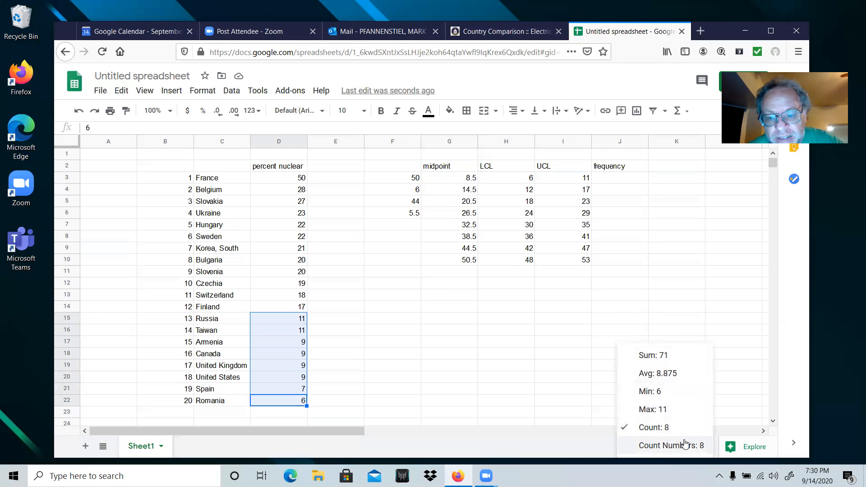
click(663, 432)
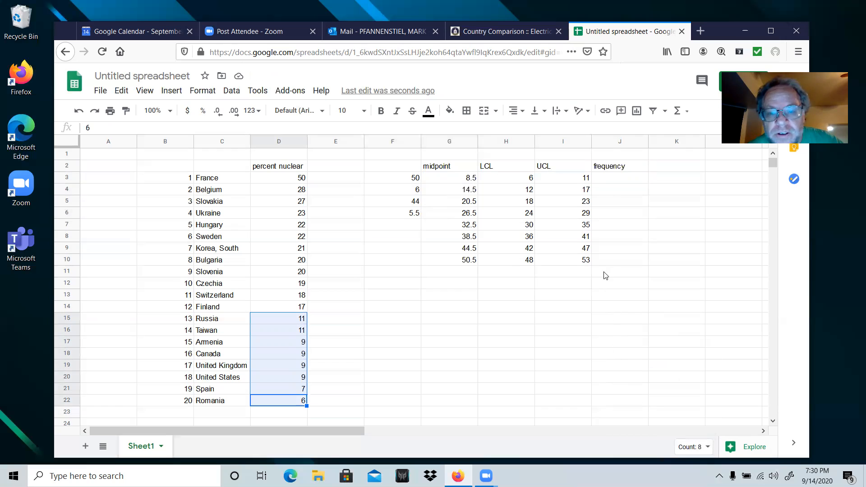
Step: Enter frequency 8 for the 6–11 class in J3 and, after checking Finland's value, 1 for the 12–17 class in J4
click(614, 181)
text(8)
key(Return)
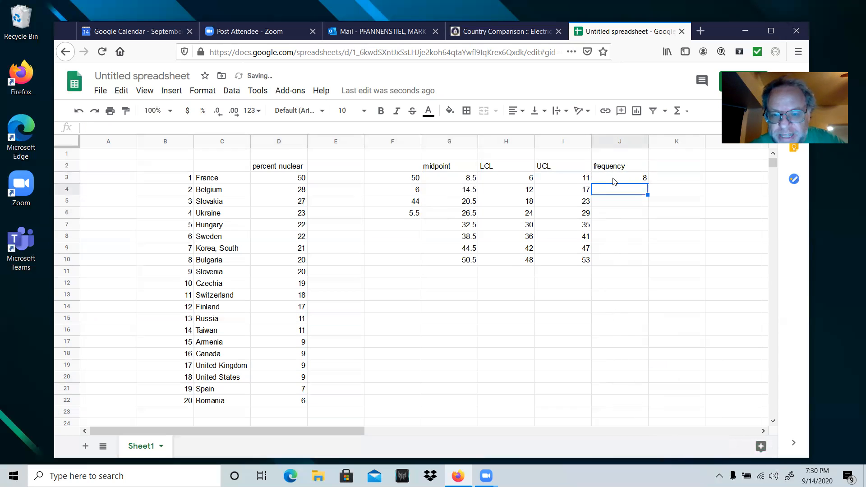
click(297, 310)
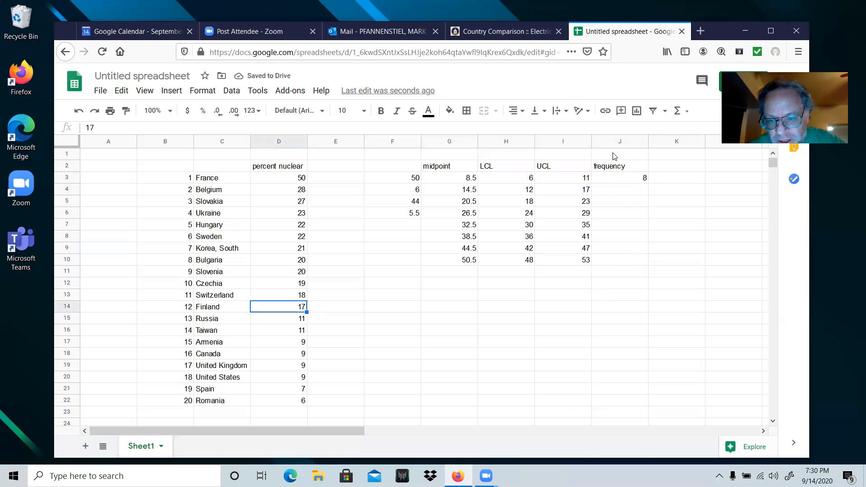
click(643, 189)
text(1)
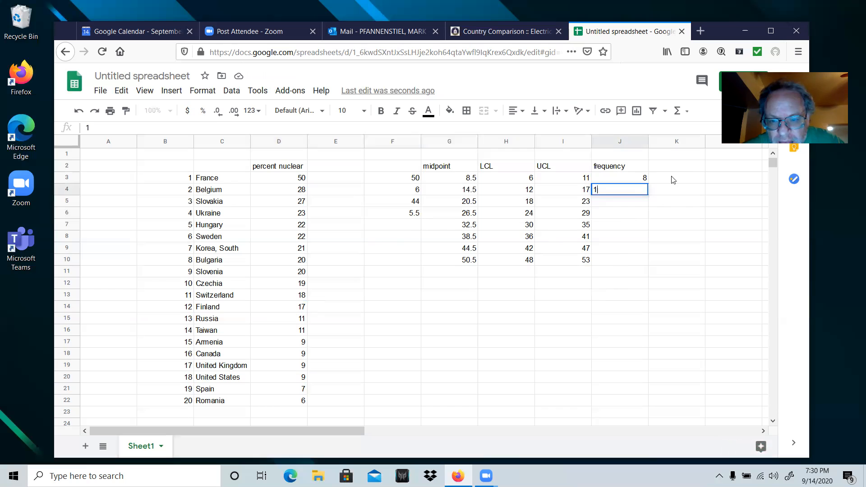
key(Return)
Step: Count the percentages in D6:D13 and enter 8 as the frequency of the 18–23 class in J5
drag(303, 295, 302, 211)
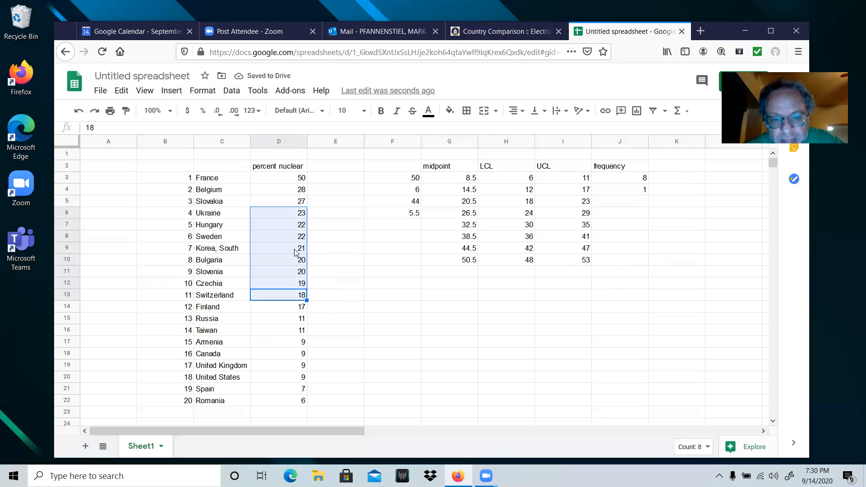
click(629, 202)
text(8)
key(Return)
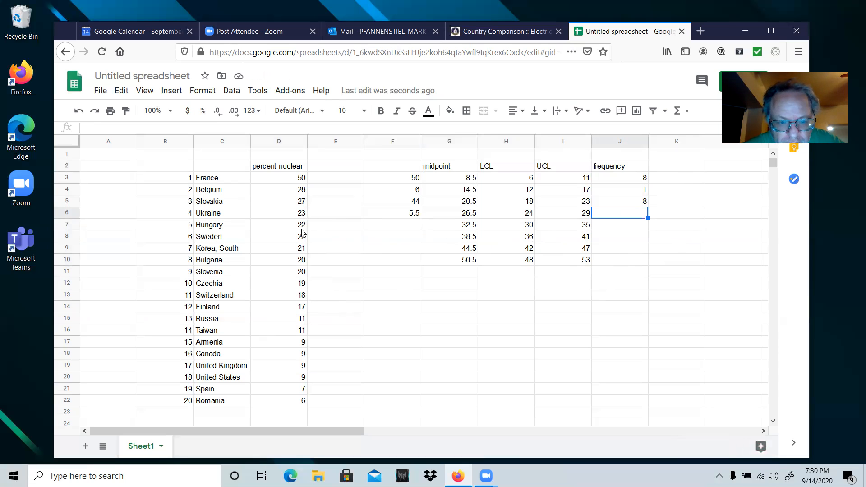
Step: Check the Slovakia and Belgium percentages and enter 2 as the frequency of the 24–29 class in J6
click(302, 202)
click(302, 191)
click(627, 216)
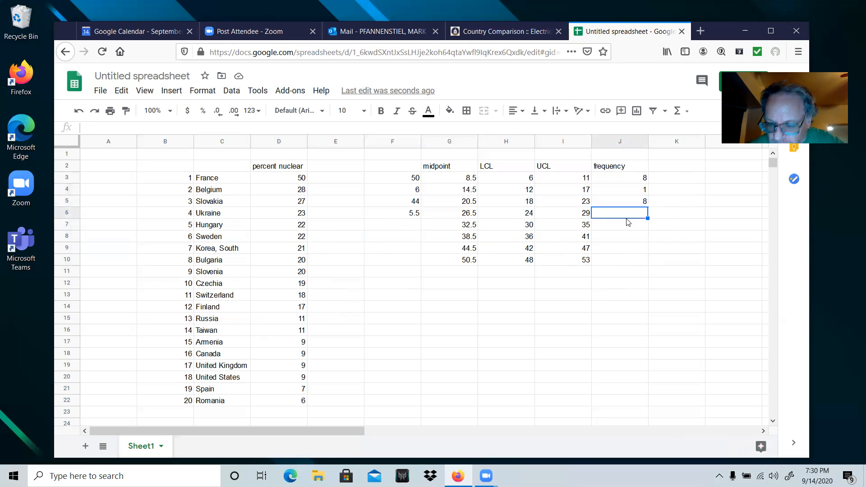
text(2)
key(Return)
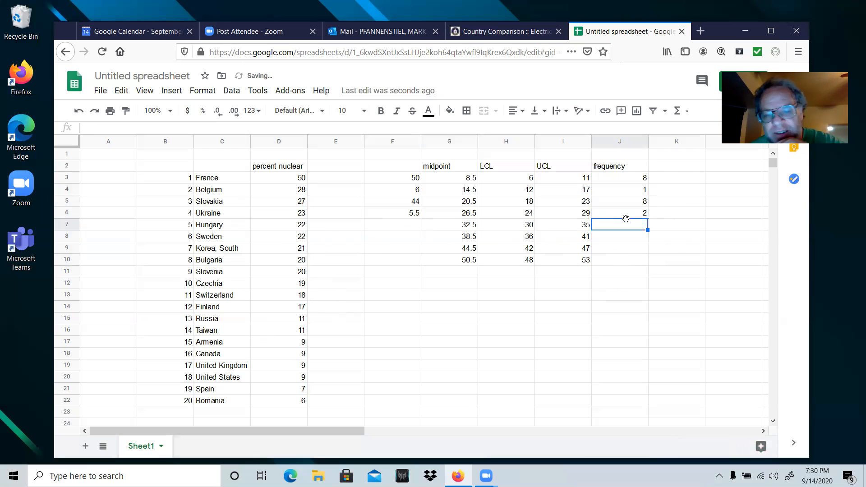
Step: Enter frequency 0 for the three classes in J7, J8 and J9, and 1 for the 48–53 class in J10
key(Right)
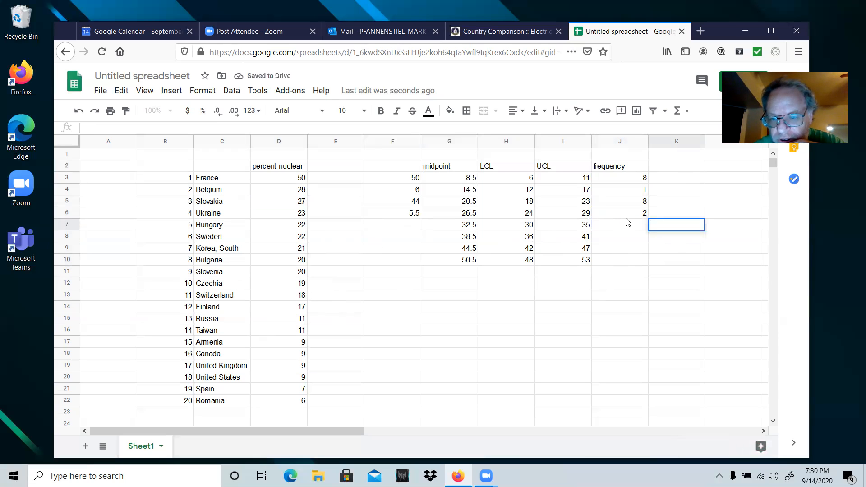
click(626, 220)
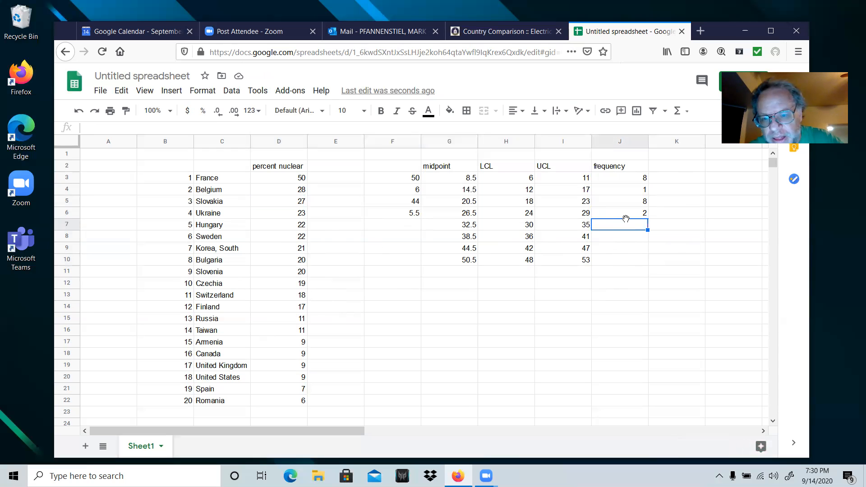
text(0)
key(Return)
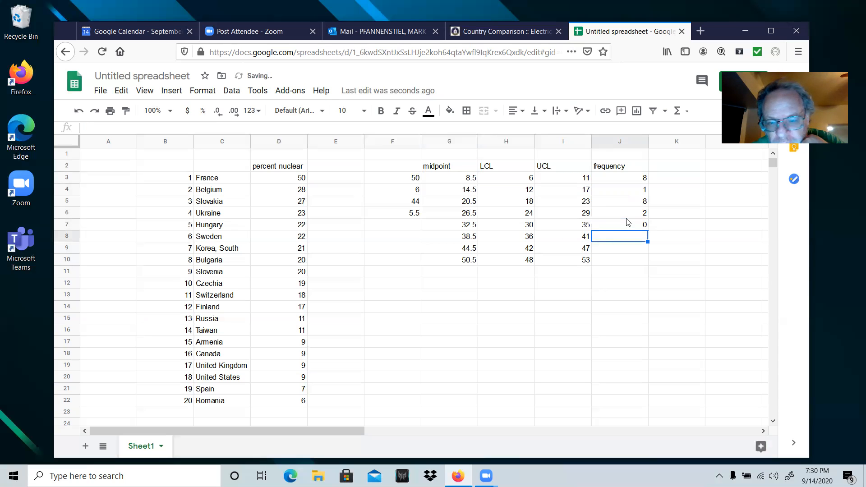
key(Right)
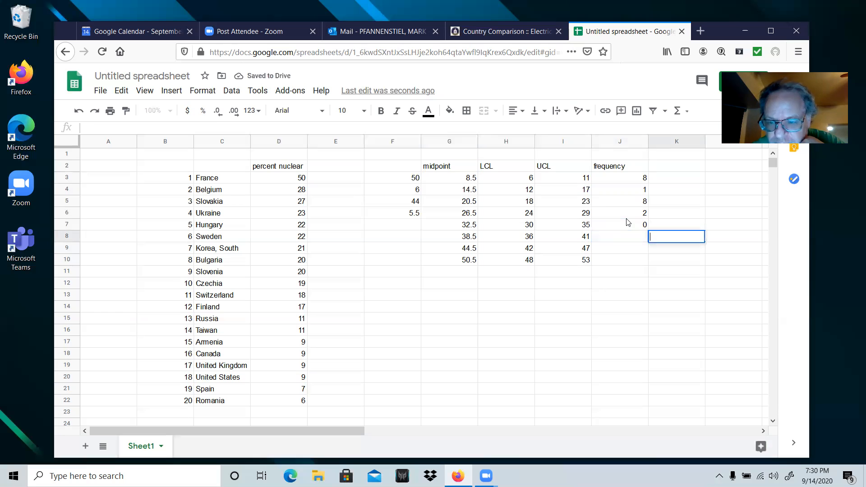
key(Left)
text(0)
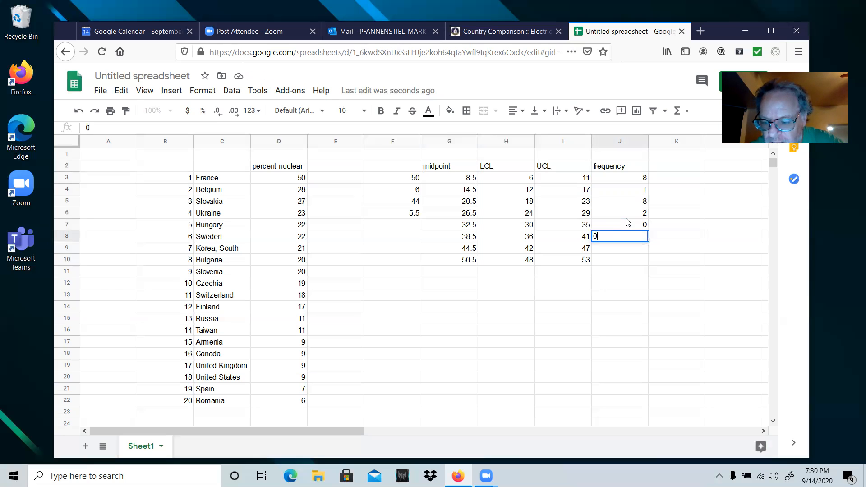
key(Return)
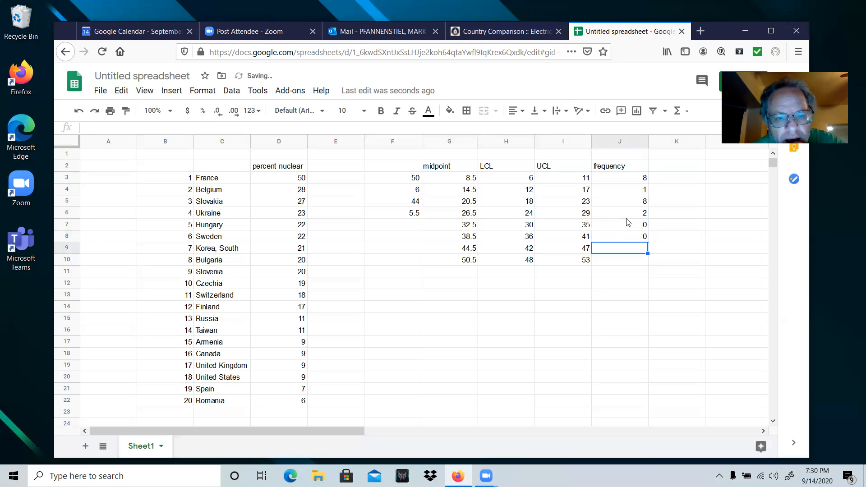
text(0)
key(Return)
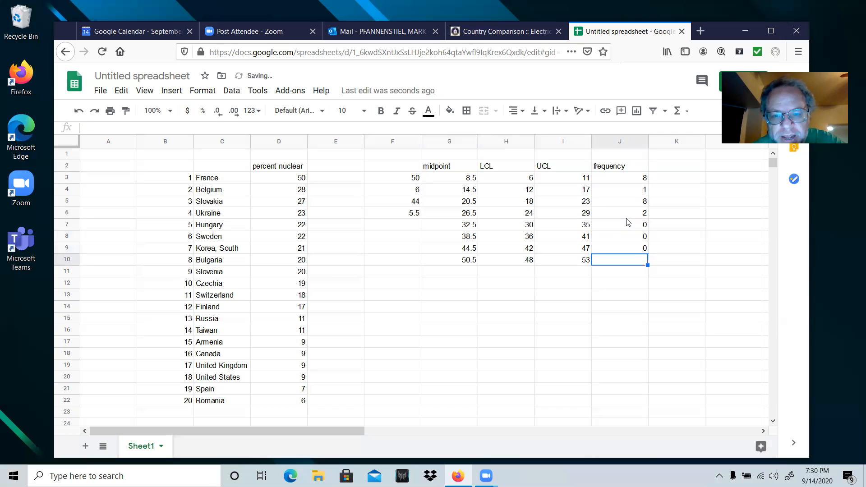
text(1)
key(Return)
Step: Add the column heading rel freq in cell K2, beside the frequency heading
key(Up)
key(Up)
key(Up)
key(Up)
key(Up)
key(Up)
key(Up)
key(Up)
key(Down)
key(Down)
key(Up)
key(Up)
key(Up)
key(Right)
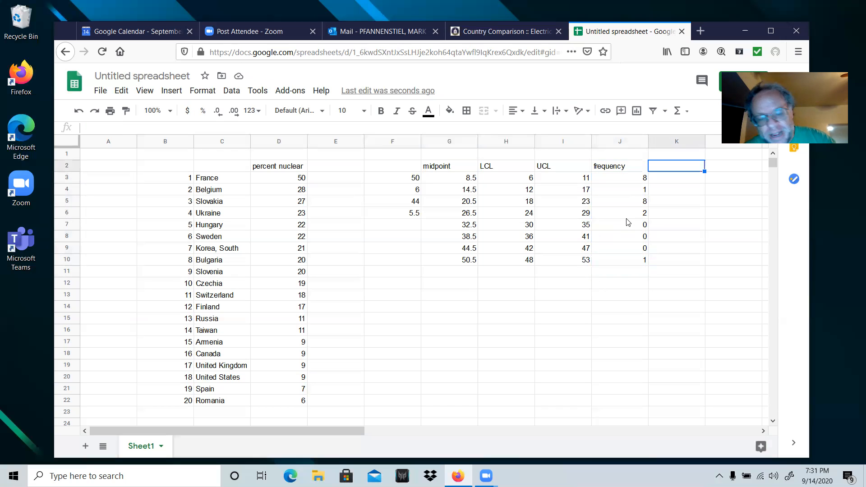
text(rel)
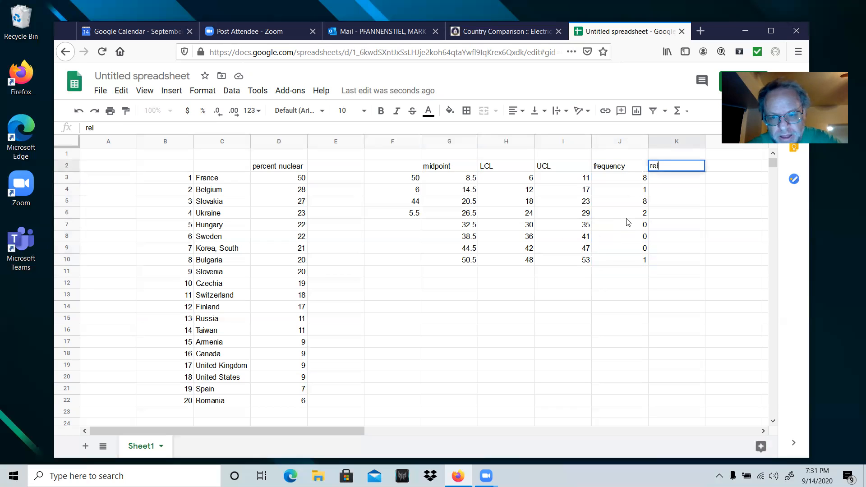
text( freq)
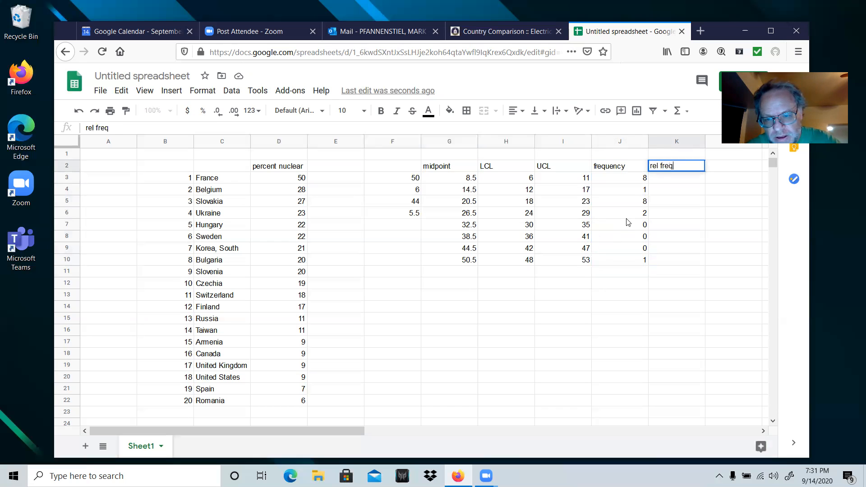
key(Return)
Step: Select the frequencies J3:J10, switch the selection summary to Sum, and compare it with the last country number in B22
key(Down)
key(Down)
key(Down)
key(Down)
key(Down)
key(Down)
key(Down)
key(Left)
key(Up)
key(Down)
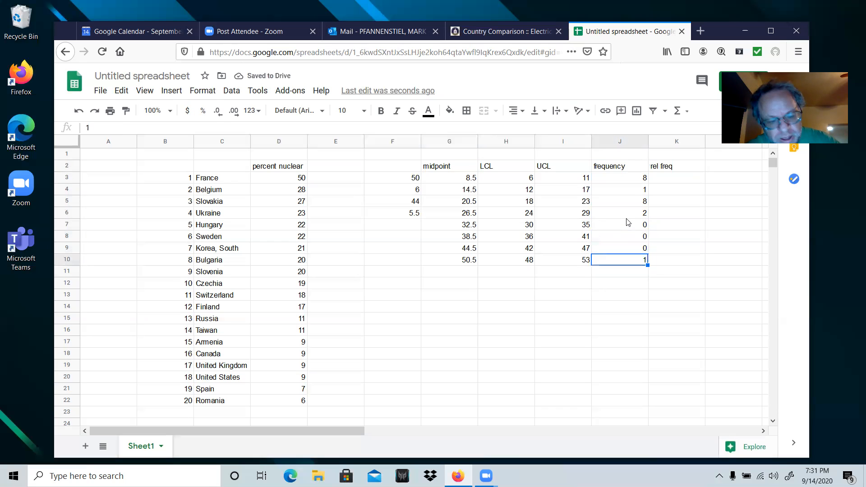
key(shift+Up)
key(shift+Up)
key(shift+Up)
key(shift+Up)
key(shift+Up)
key(shift+Up)
key(shift+Up)
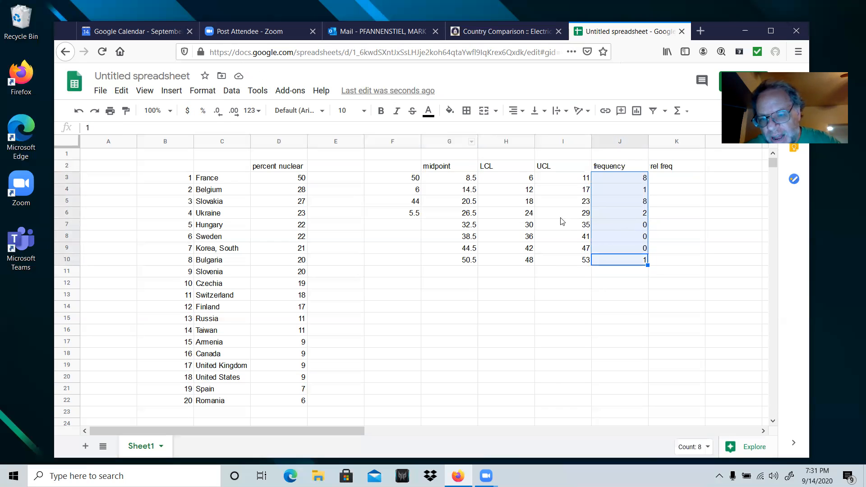
click(694, 446)
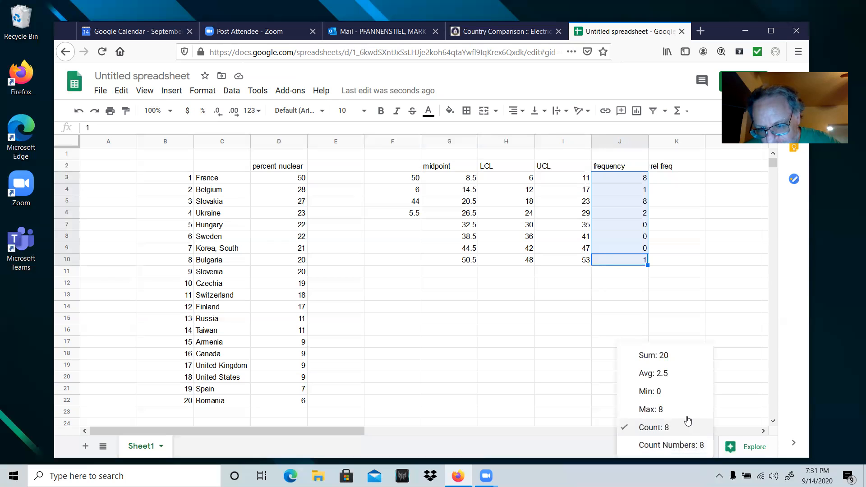
click(675, 357)
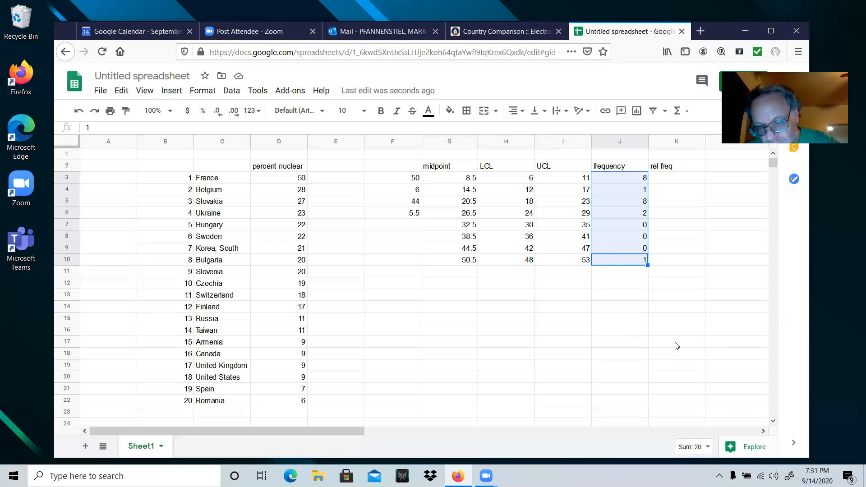
click(183, 404)
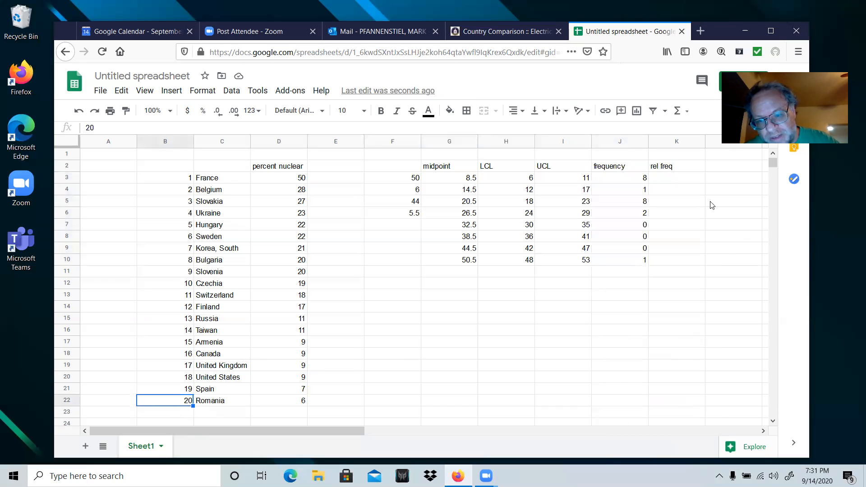
click(678, 180)
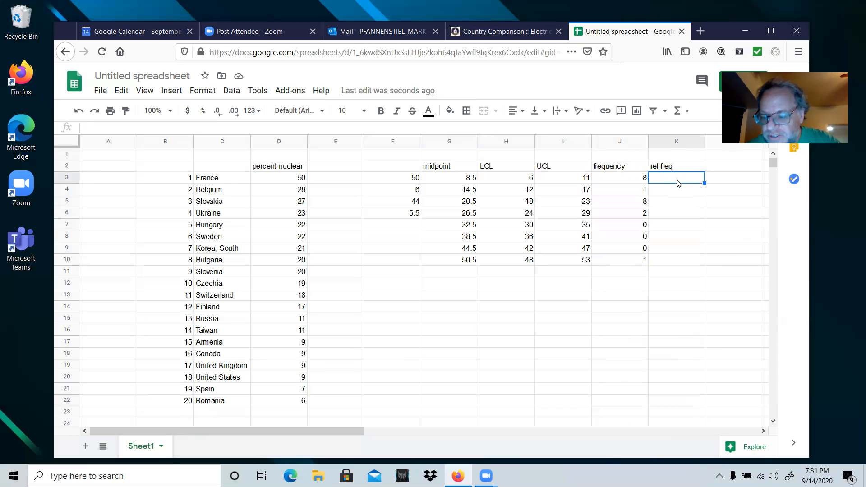
text(+85)
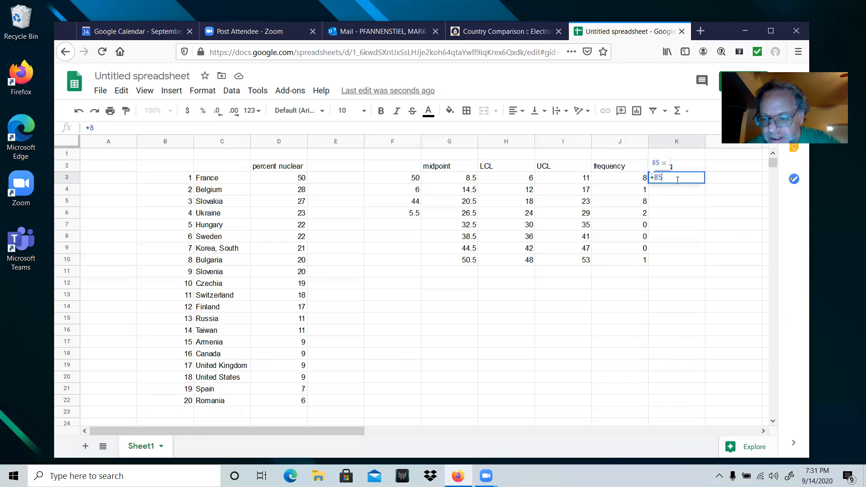
key(BackSpace)
text(/20)
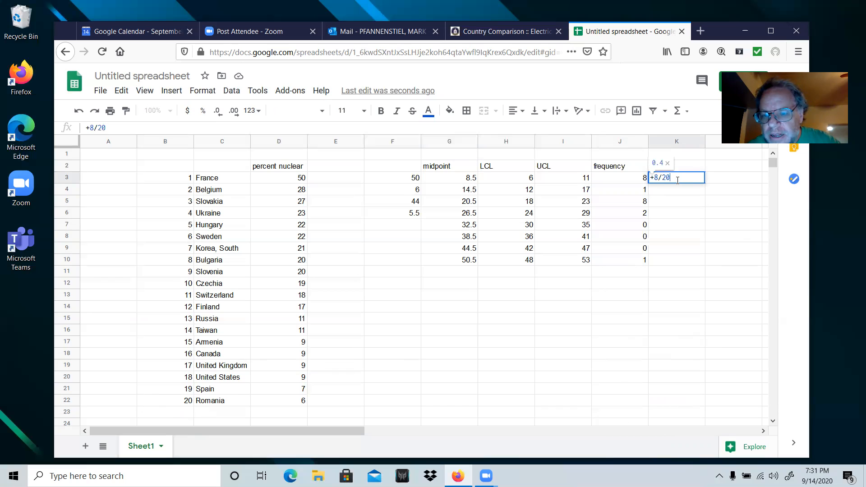
key(Escape)
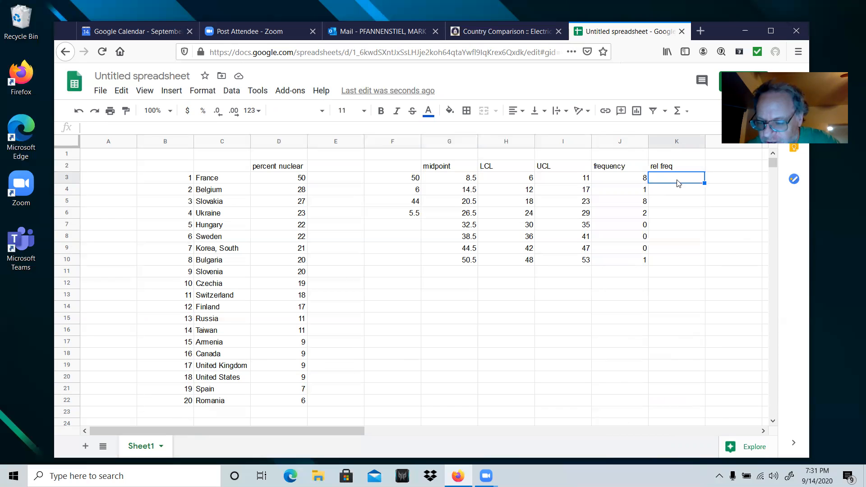
Step: Compute the first class's relative frequency in K3 by dividing its frequency in J3 by 20
text(+)
key(Left)
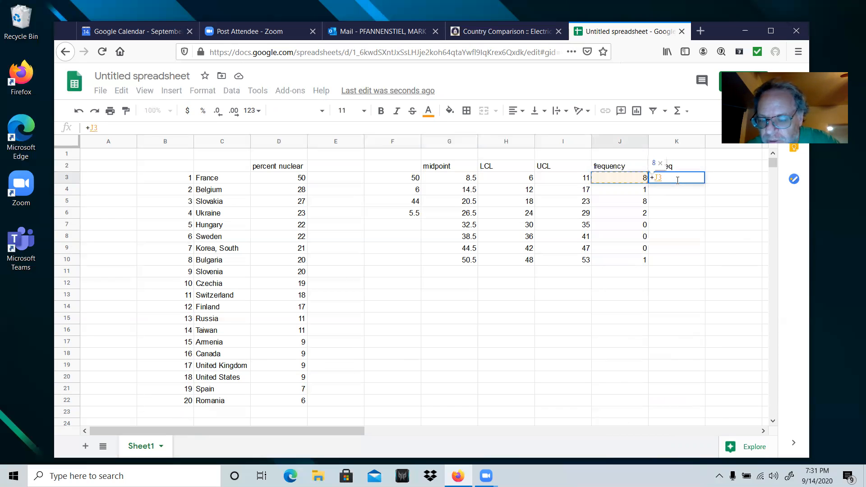
text(/2)
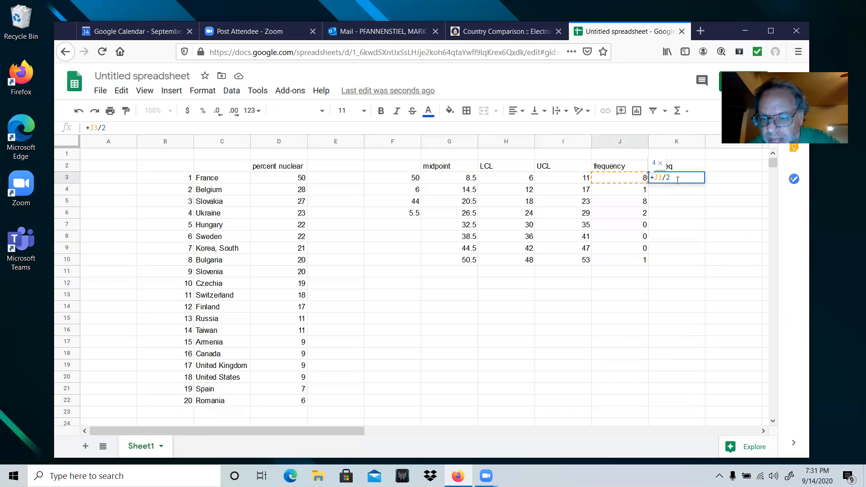
text(0)
key(Return)
click(678, 183)
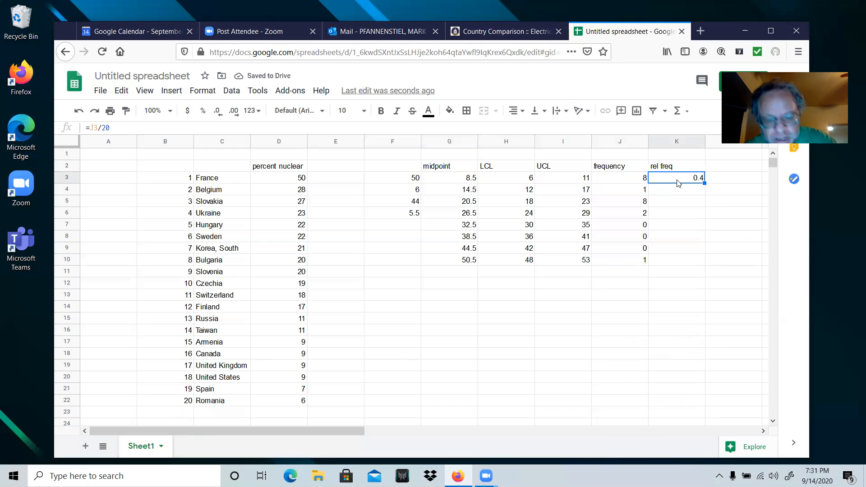
Step: Copy the relative frequency formula from K3 down through K10
key(ctrl+c)
key(shift+Down)
key(shift+Down)
key(shift+Down)
key(shift+Down)
key(shift+Down)
key(shift+Down)
key(shift+Down)
key(ctrl+v)
key(Down)
key(Up)
key(Up)
key(Down)
key(Down)
key(Up)
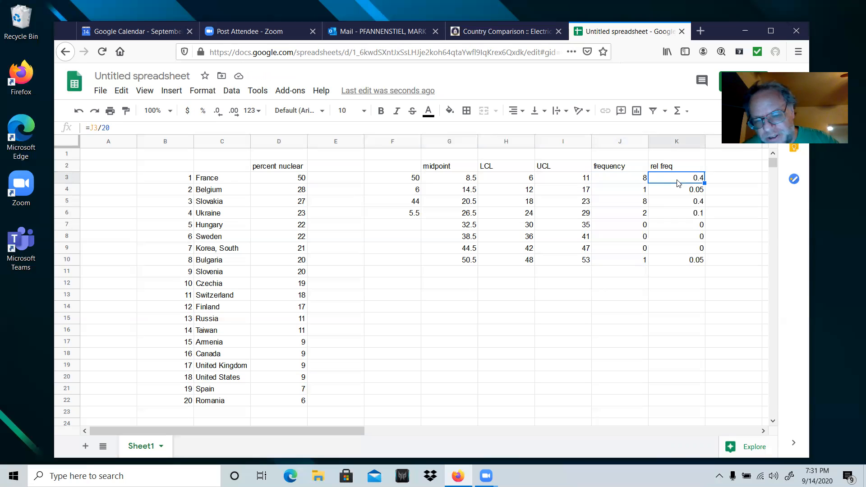
Step: Select the relative frequencies K3:K10 and delete them
key(shift+Down)
key(shift+Down)
key(shift+Down)
key(shift+Down)
key(shift+Down)
key(shift+Down)
key(shift+Down)
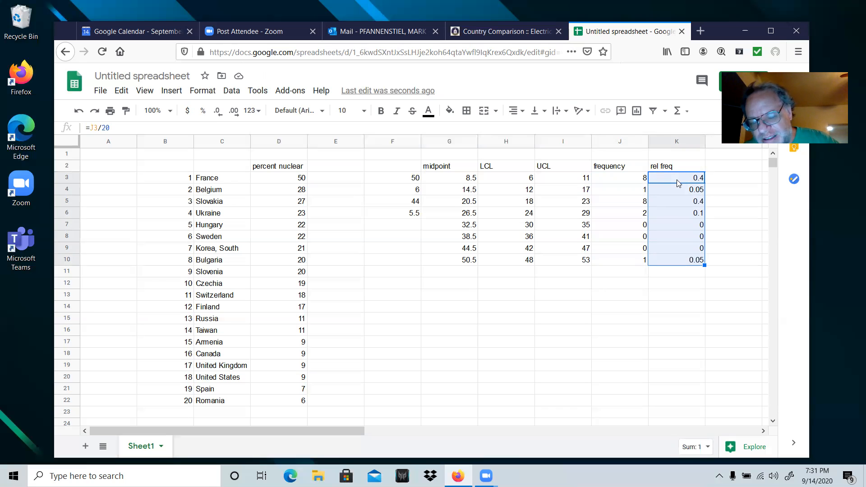
key(Delete)
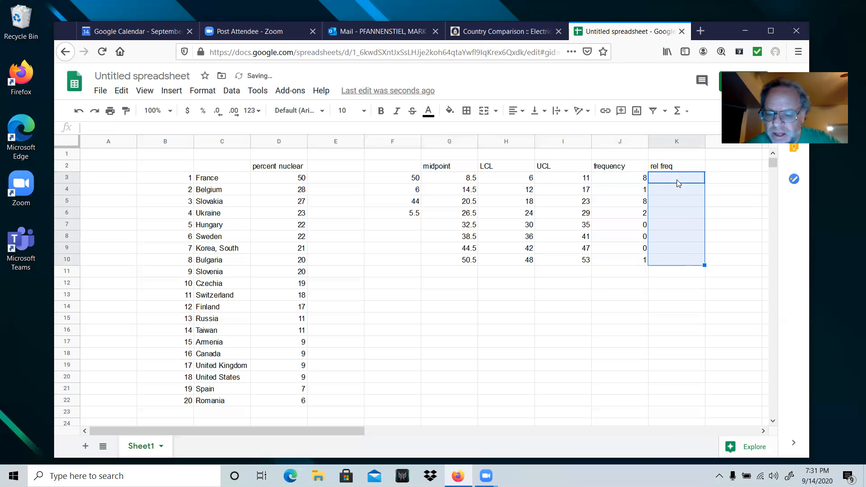
Step: Remove the rel freq heading from cell K2
key(Down)
key(Down)
key(Down)
key(Left)
key(Left)
key(Left)
key(Left)
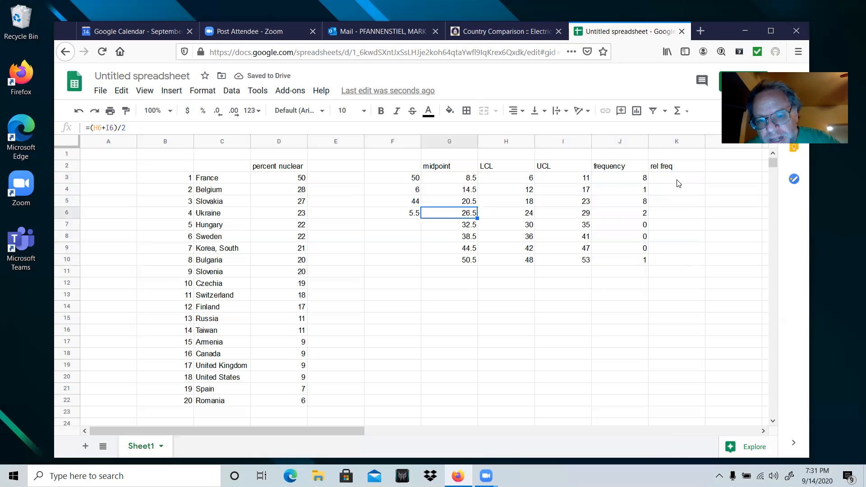
key(Right)
key(Left)
key(Left)
key(Right)
key(Up)
key(Right)
key(Right)
key(Right)
key(Right)
key(Left)
key(Up)
key(Up)
key(Up)
key(Right)
key(Delete)
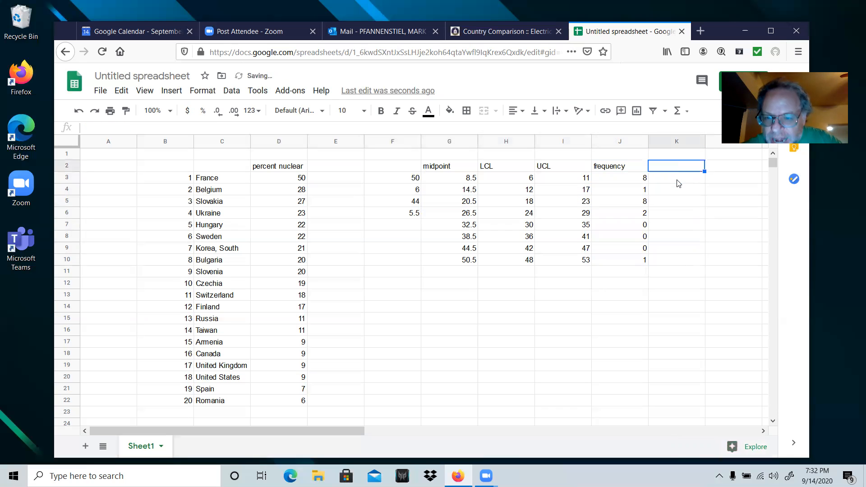
Step: Insert a chart with the empty cell G12 below the midpoint column as the active cell
key(Down)
key(Down)
key(Down)
key(Down)
key(Down)
key(Down)
key(Down)
key(Left)
key(Left)
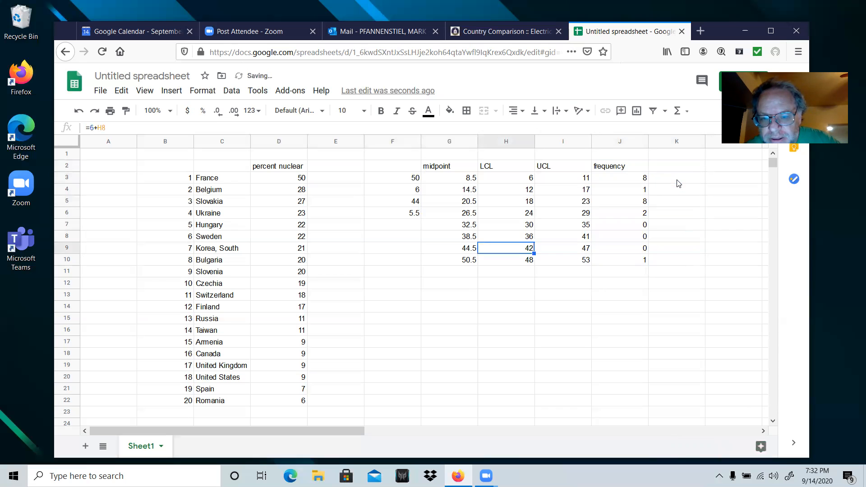
key(Left)
key(Down)
key(Down)
key(Down)
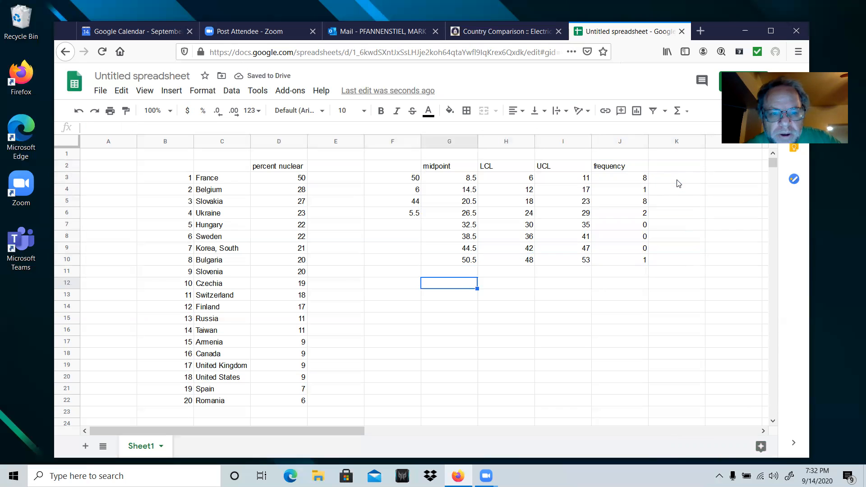
click(172, 91)
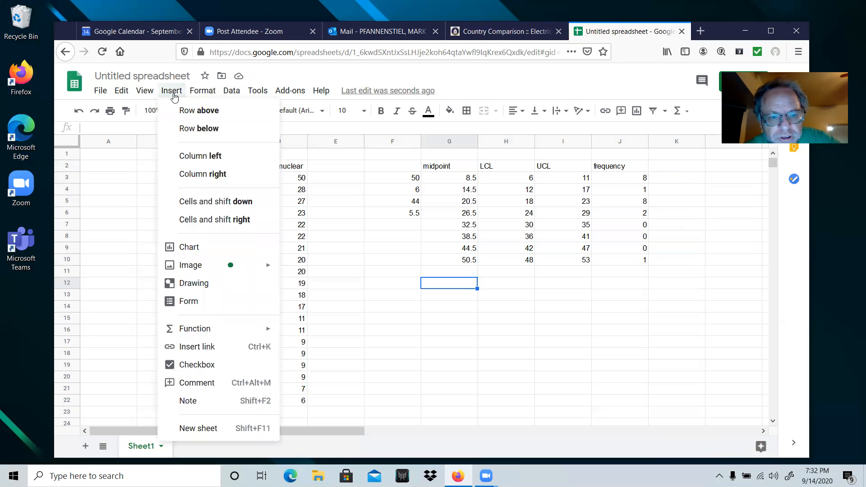
click(188, 248)
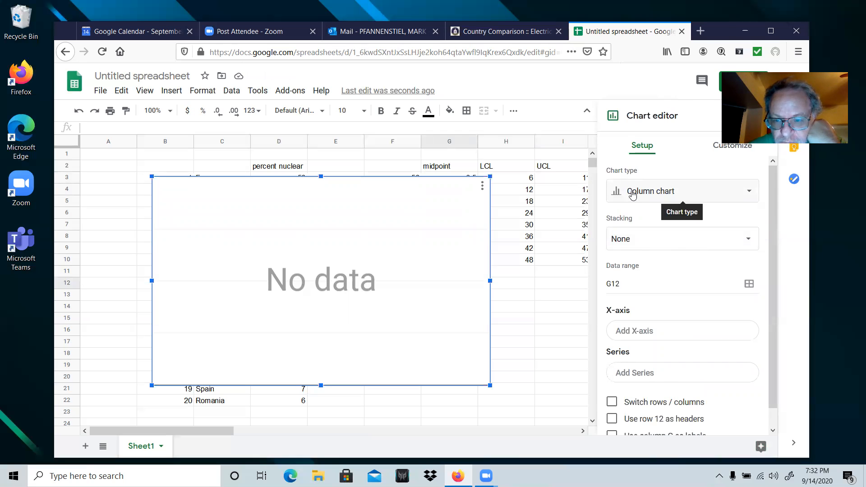
Step: Browse the available chart types and choose Column chart
click(737, 194)
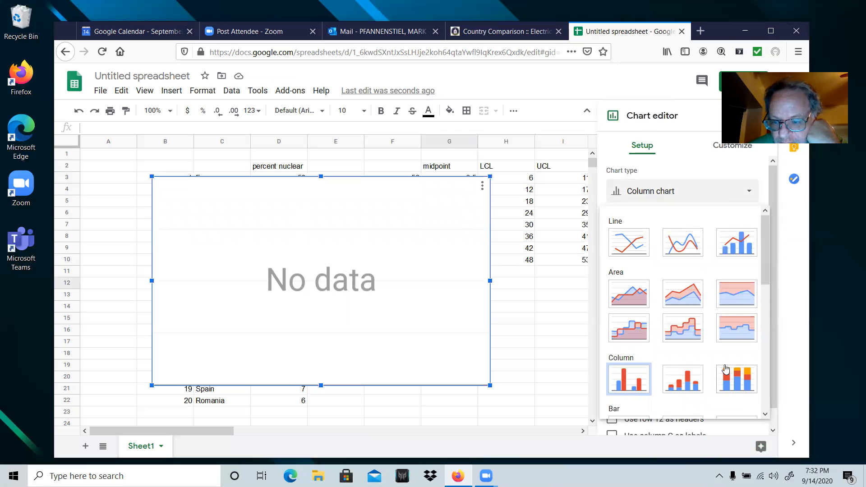
scroll(723, 368, down, 3)
scroll(724, 368, down, 4)
scroll(723, 366, up, 7)
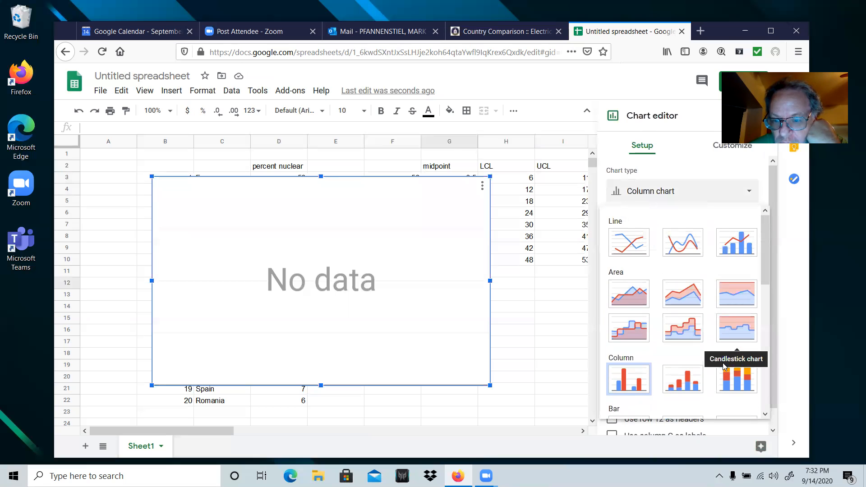
click(633, 382)
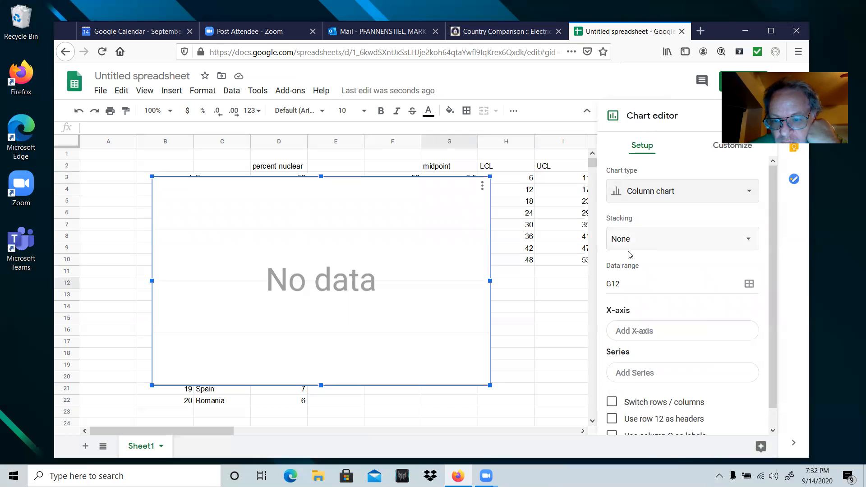
Step: Add the frequency cells J3:J11 as the column chart's data series
scroll(657, 329, down, 1)
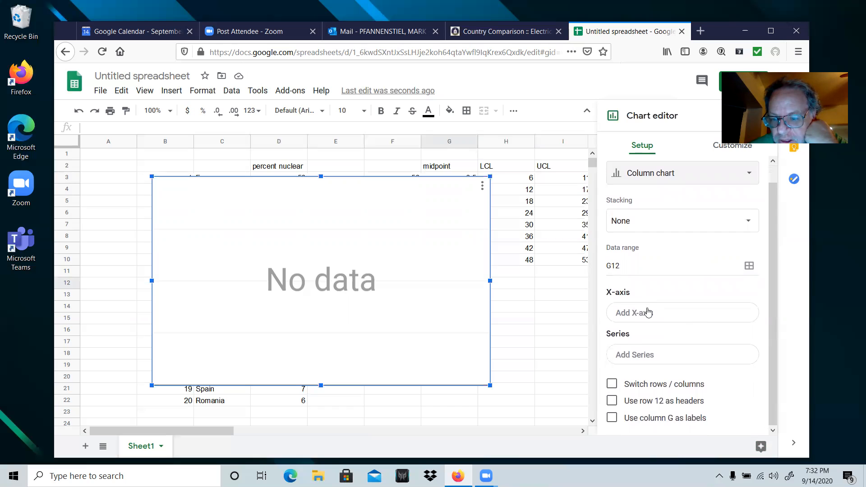
click(637, 357)
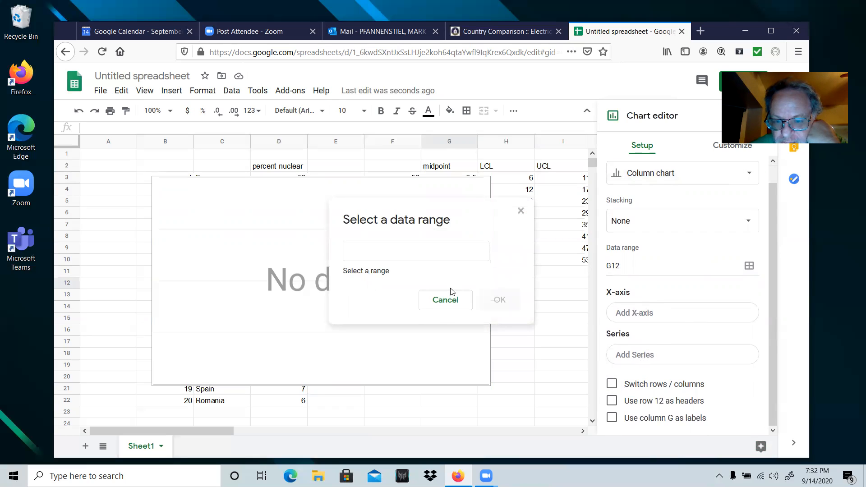
click(423, 256)
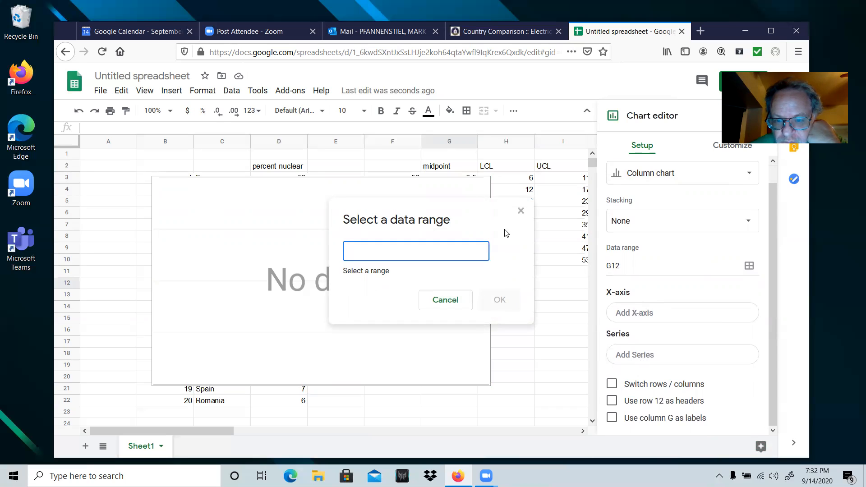
click(311, 192)
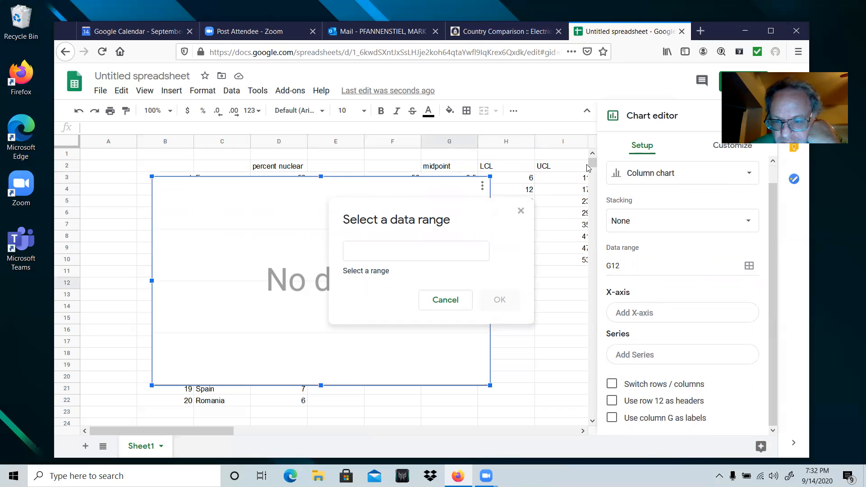
click(559, 239)
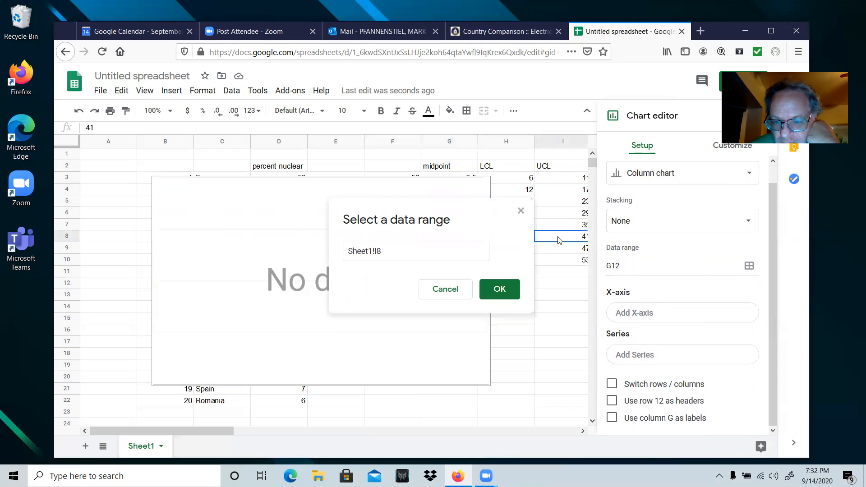
key(Right)
key(Right)
key(Right)
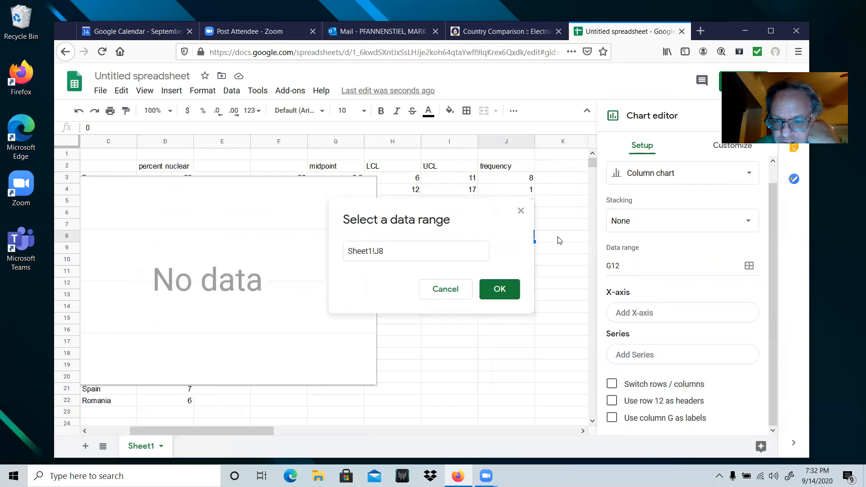
key(Left)
key(Left)
key(Up)
key(Up)
key(Up)
key(Up)
key(Up)
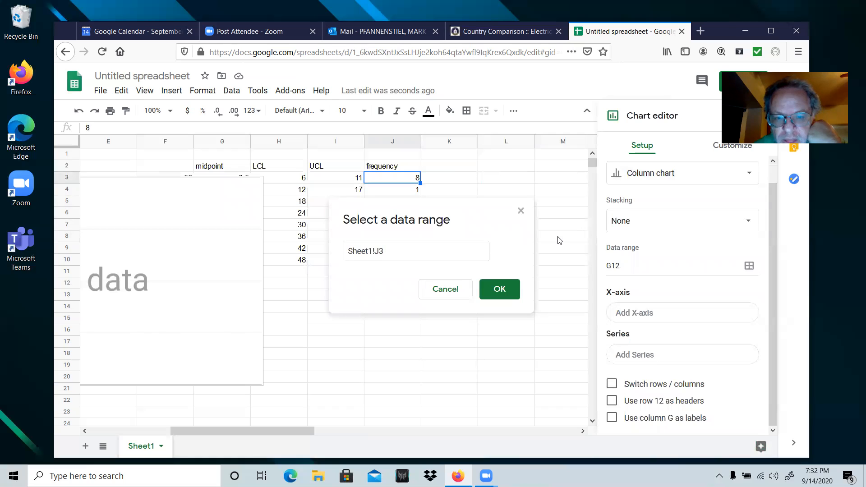
key(shift+Down)
key(shift+Down)
key(shift+Down)
key(shift+Down)
key(shift+Down)
key(shift+Down)
key(shift+Down)
key(shift+Down)
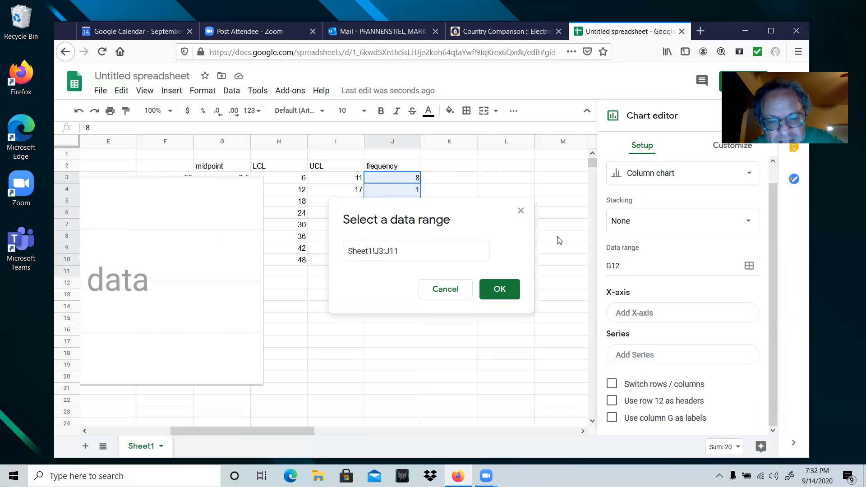
click(500, 289)
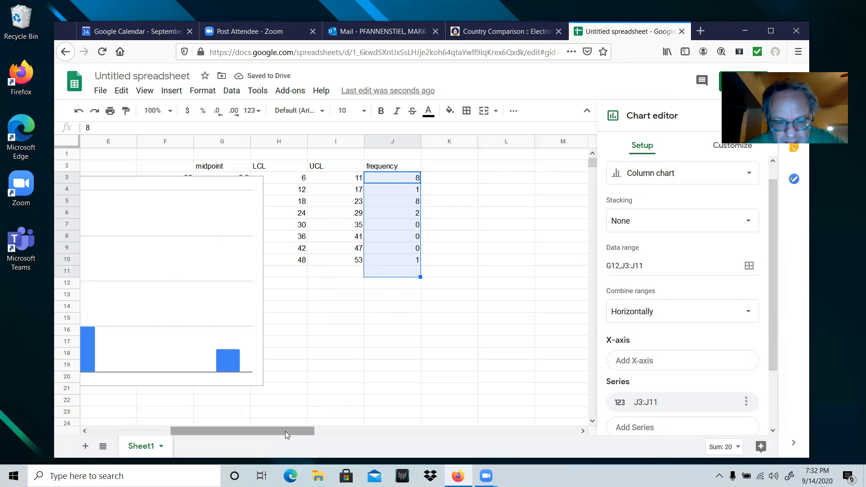
Step: Try to use the midpoint range G3:G12 as the column chart's X-axis
drag(285, 432, 239, 431)
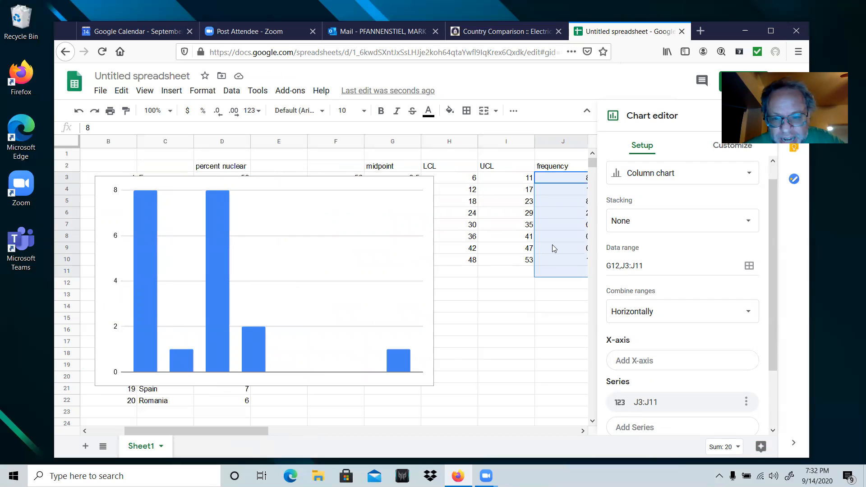
mouse_move(208, 432)
mouse_down()
mouse_move(218, 430)
mouse_move(201, 431)
mouse_up()
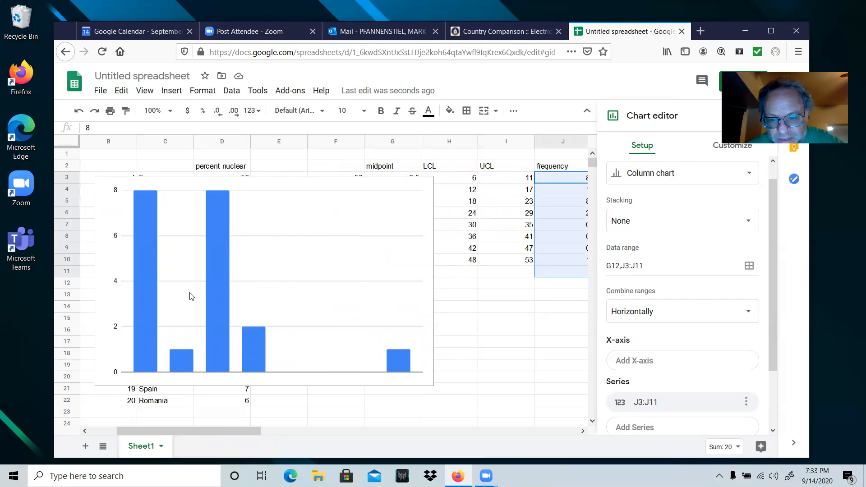
scroll(648, 368, down, 3)
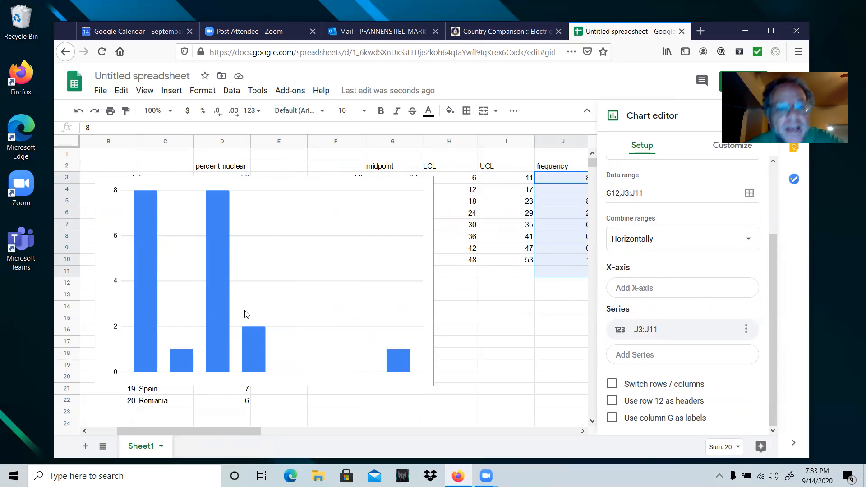
click(212, 294)
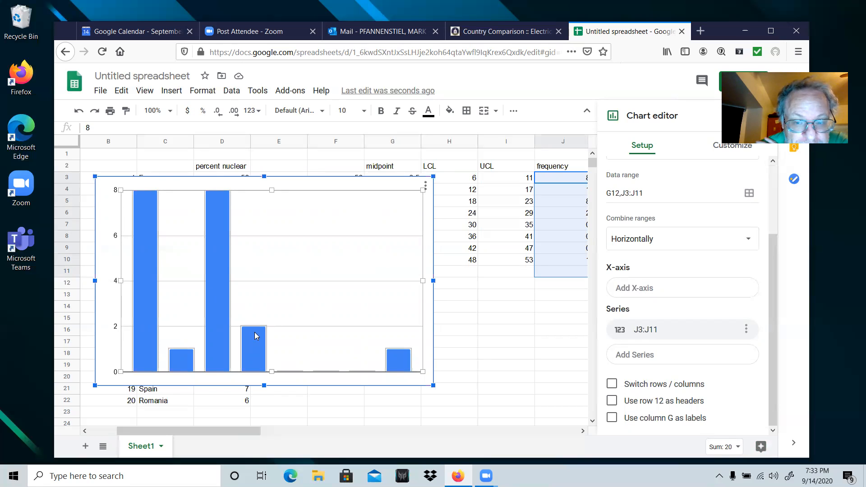
click(630, 290)
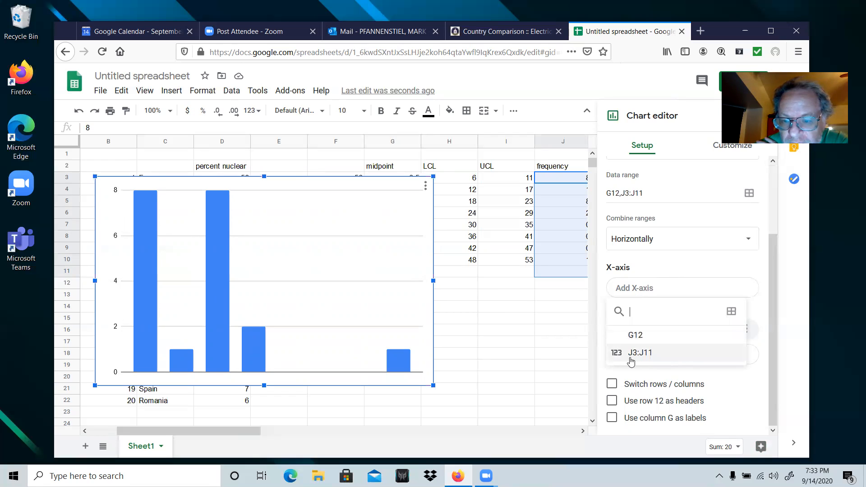
click(731, 311)
click(380, 167)
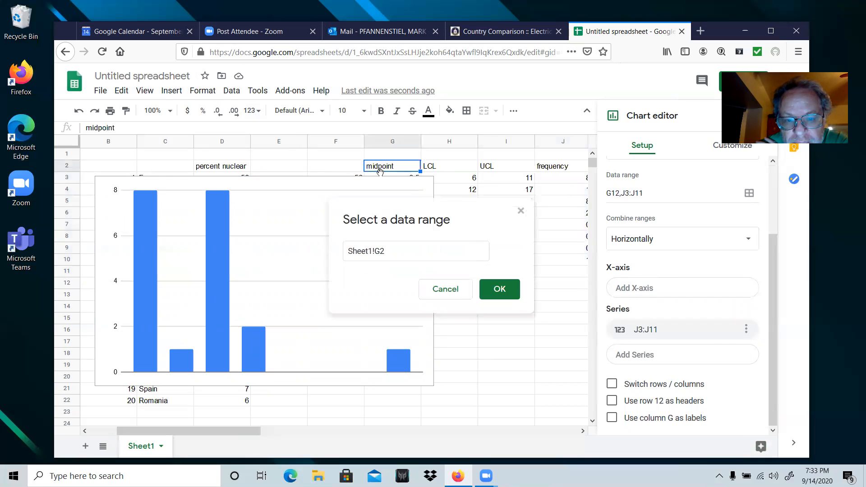
click(380, 173)
key(shift+Down)
key(shift+Down)
key(shift+Down)
key(shift+Down)
key(shift+Down)
key(shift+Down)
key(shift+Down)
key(shift+Down)
key(shift+Down)
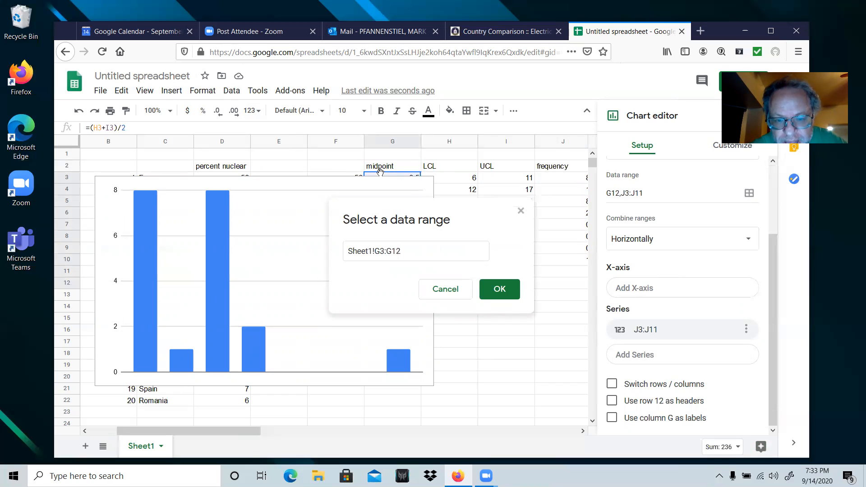
click(497, 290)
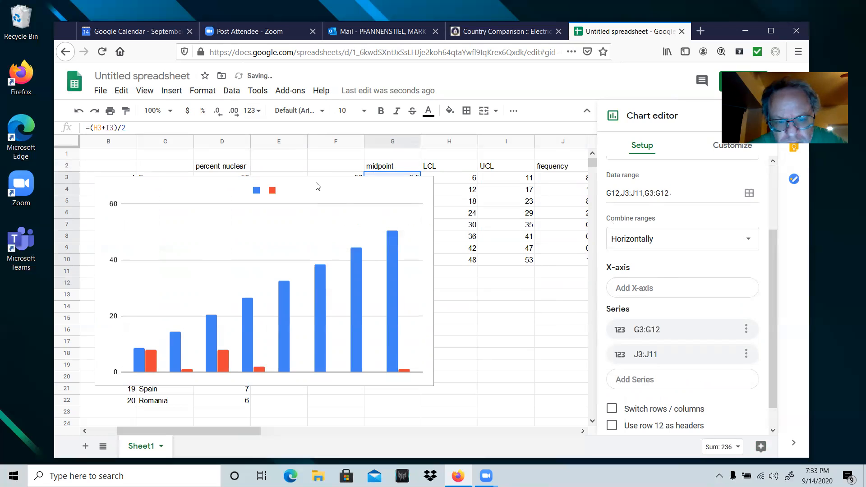
Step: Move the chart down to start just below row 4 and remove its G3:G12 series
click(334, 217)
drag(358, 193, 341, 212)
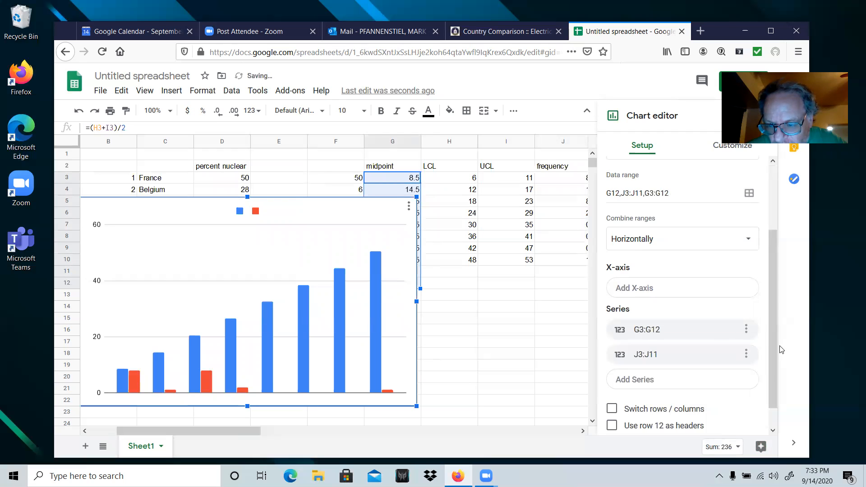
click(747, 332)
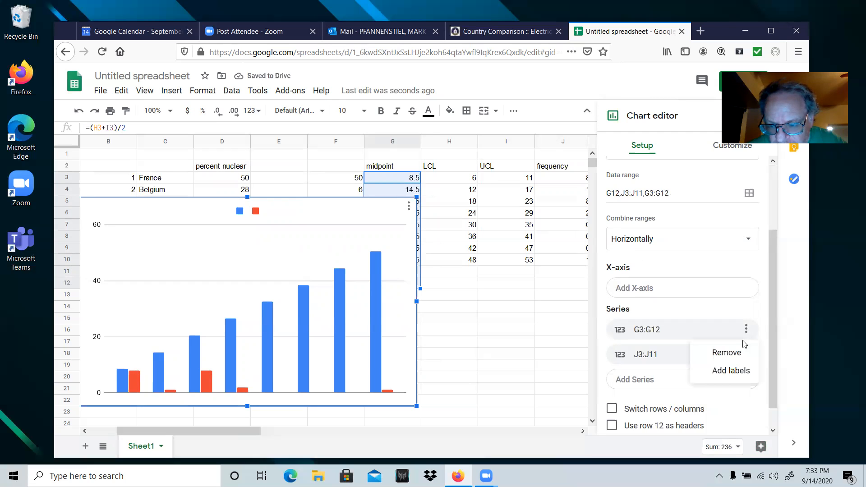
click(726, 352)
Step: Use the midpoint range G3:G12 as the column chart's X-axis and finish editing the chart
click(651, 290)
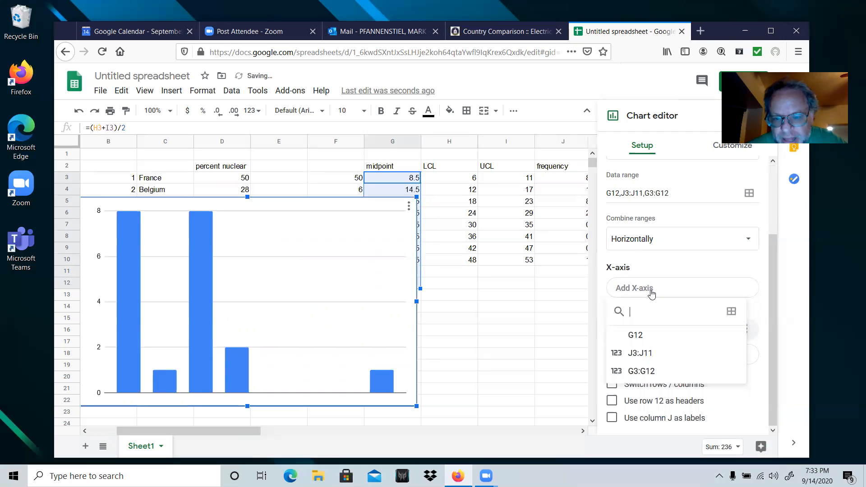
click(649, 370)
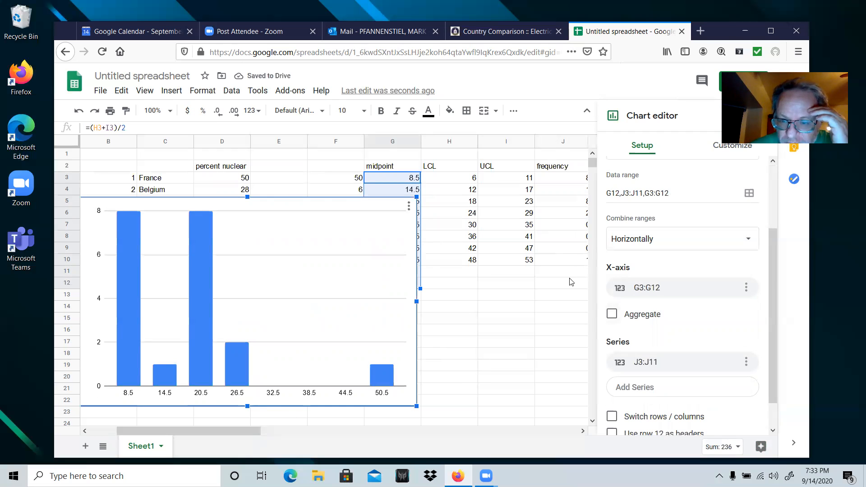
click(645, 293)
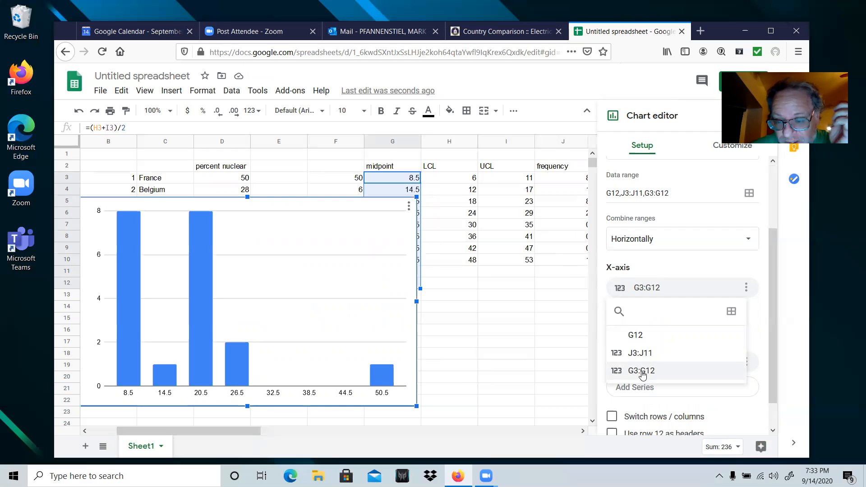
click(474, 330)
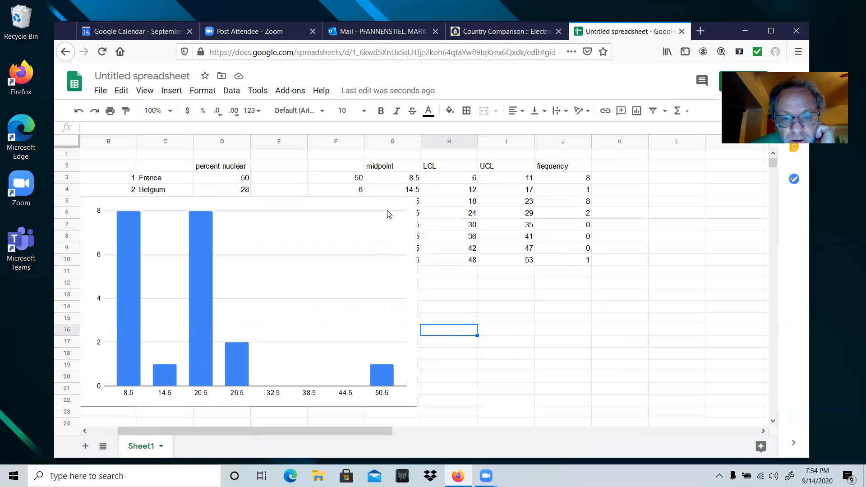
Step: Nudge the chart slightly down and to the right, then reopen it for editing and review its setup options
click(405, 210)
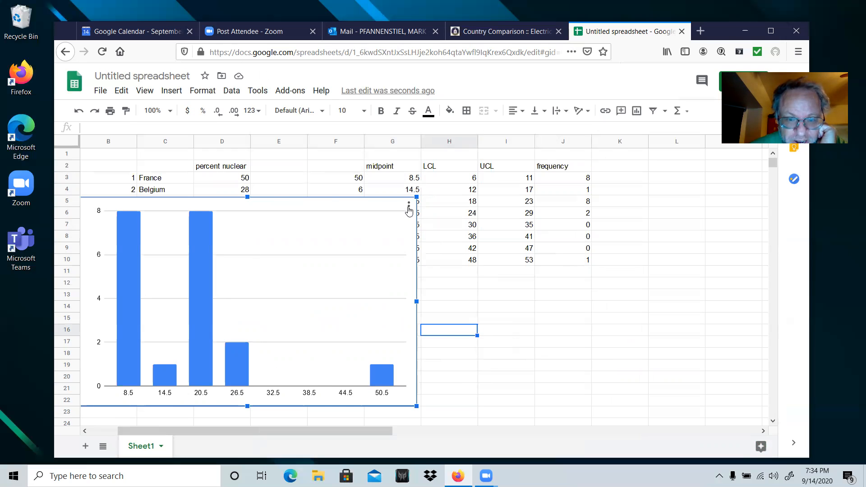
drag(275, 210, 281, 217)
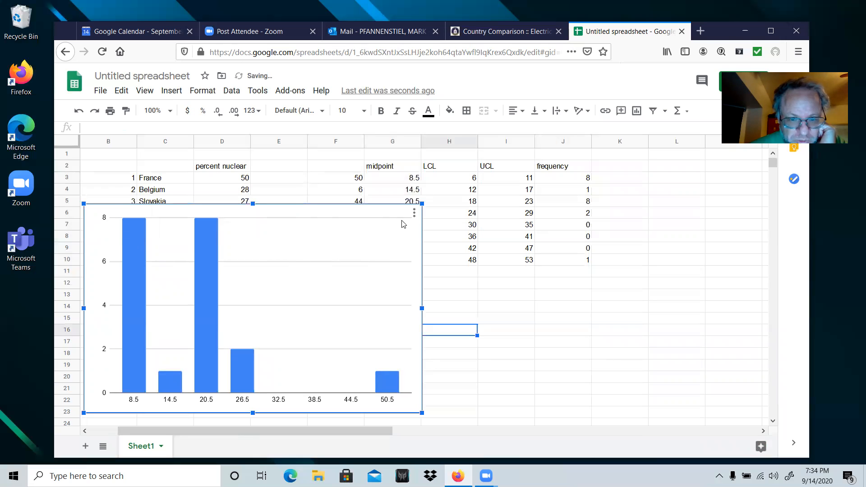
click(413, 215)
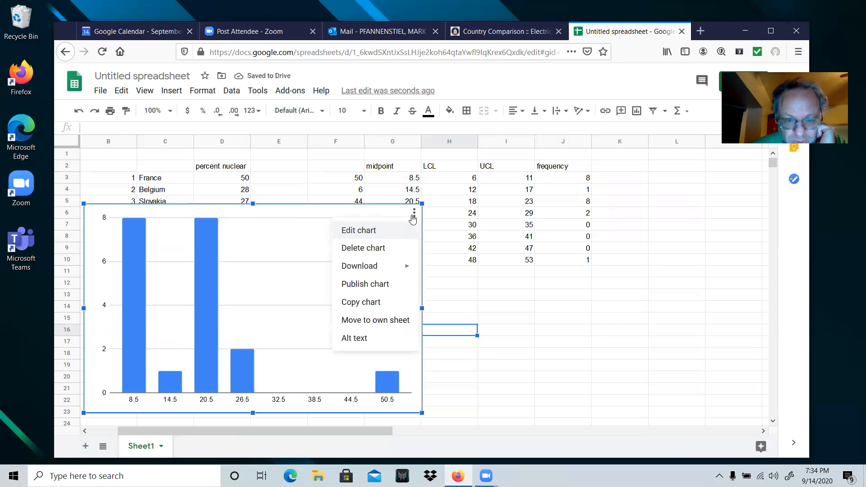
click(367, 231)
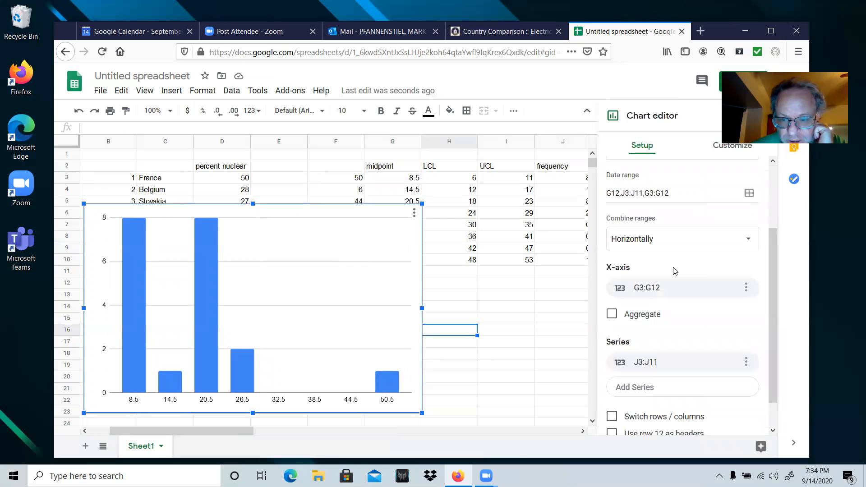
scroll(689, 297, down, 2)
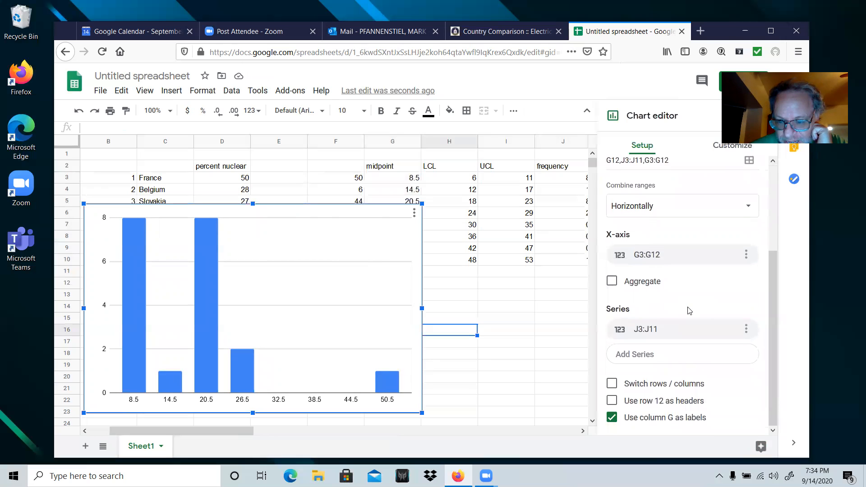
scroll(689, 302, up, 5)
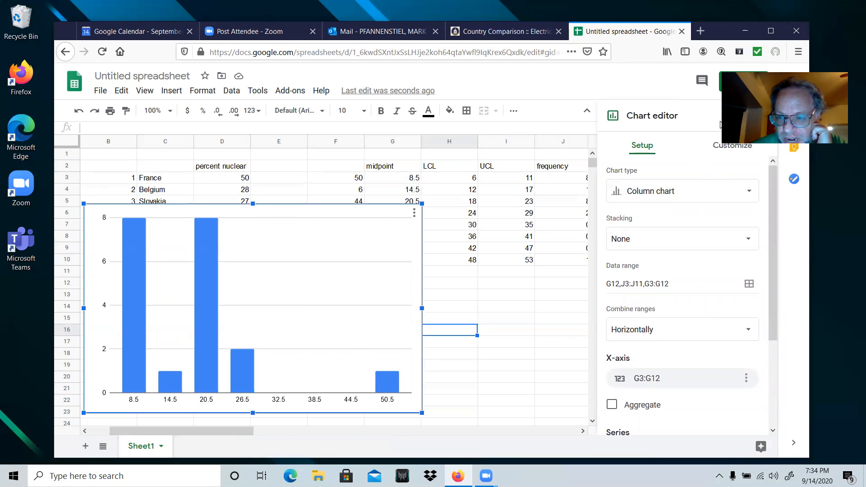
Step: Give the chart the title "Percent of nuclear power"
click(732, 146)
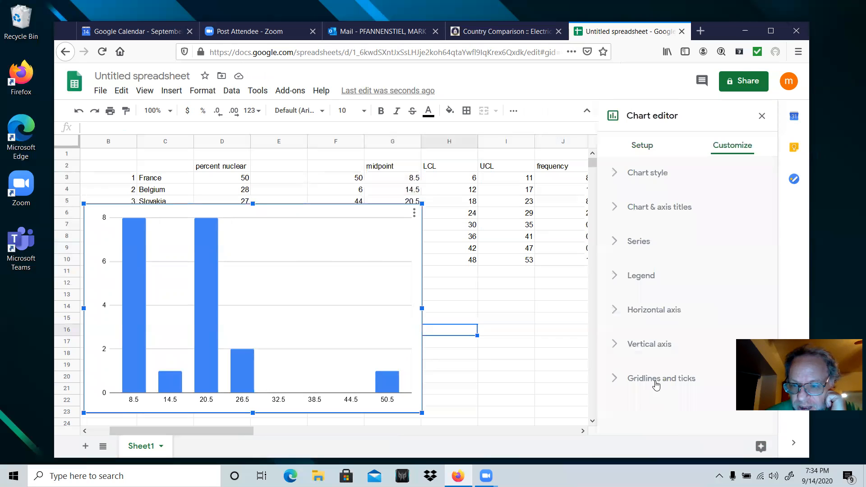
click(615, 208)
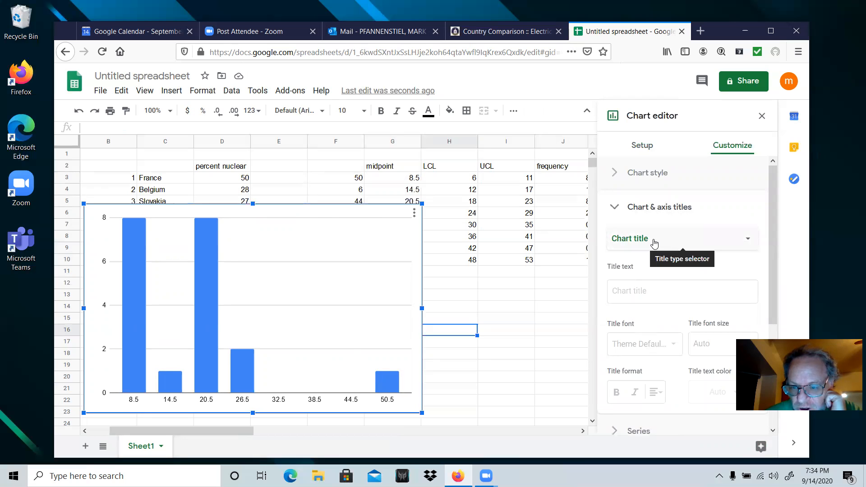
click(655, 241)
click(654, 244)
click(652, 298)
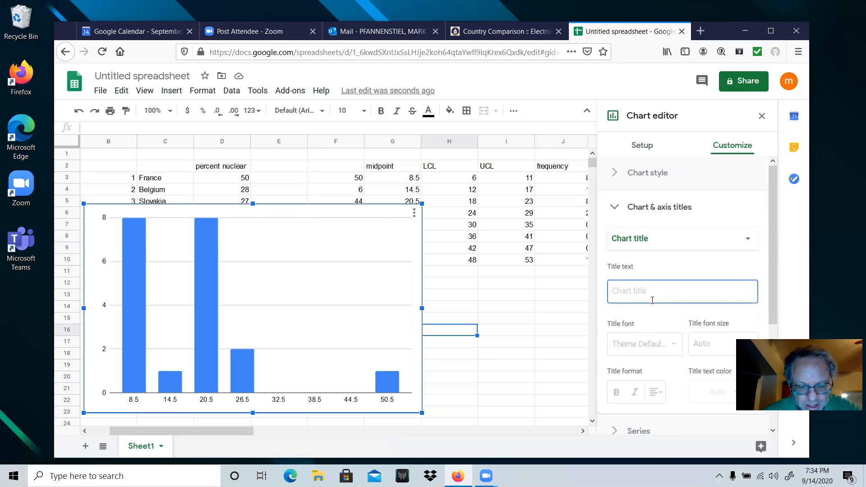
text(P)
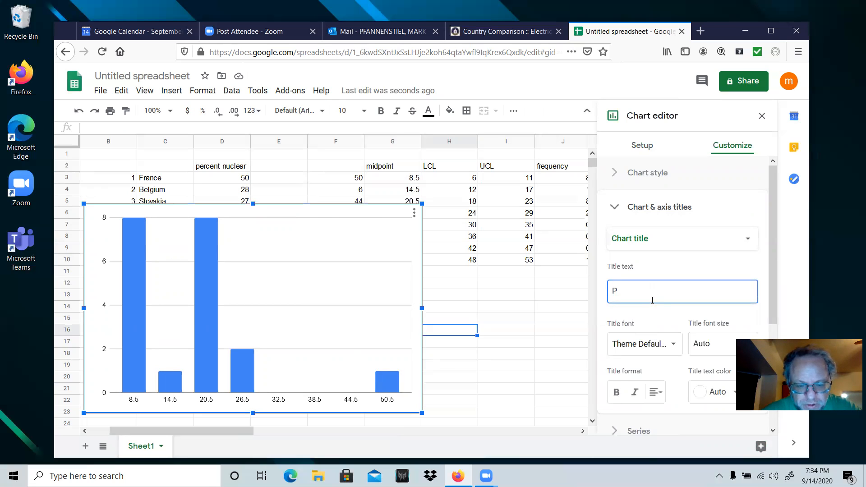
text(ercent of nu)
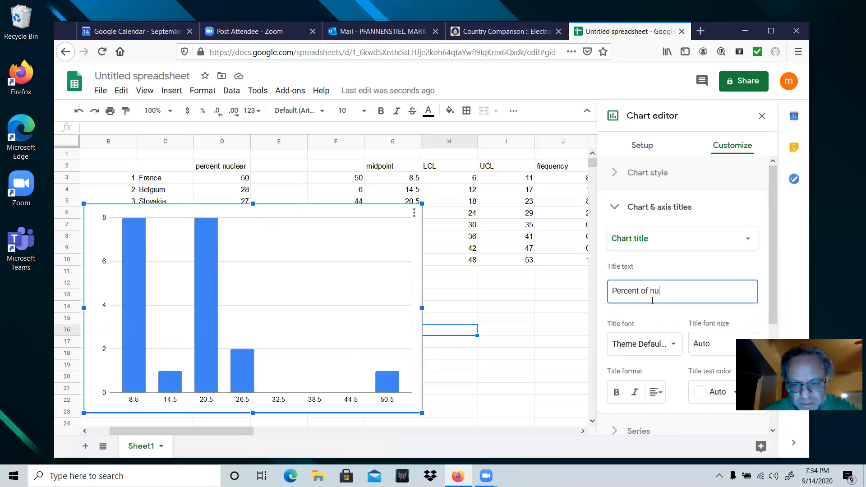
text(clear power)
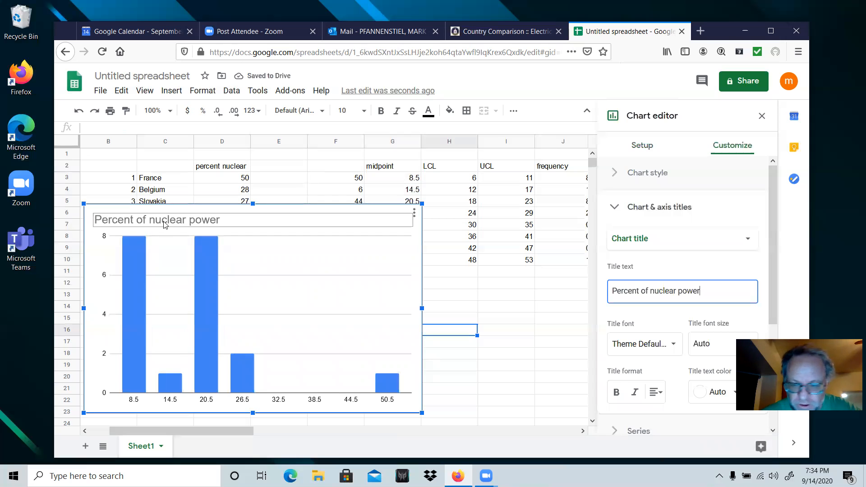
Step: Look through the chart's series, horizontal axis and vertical axis customization options
scroll(655, 307, down, 3)
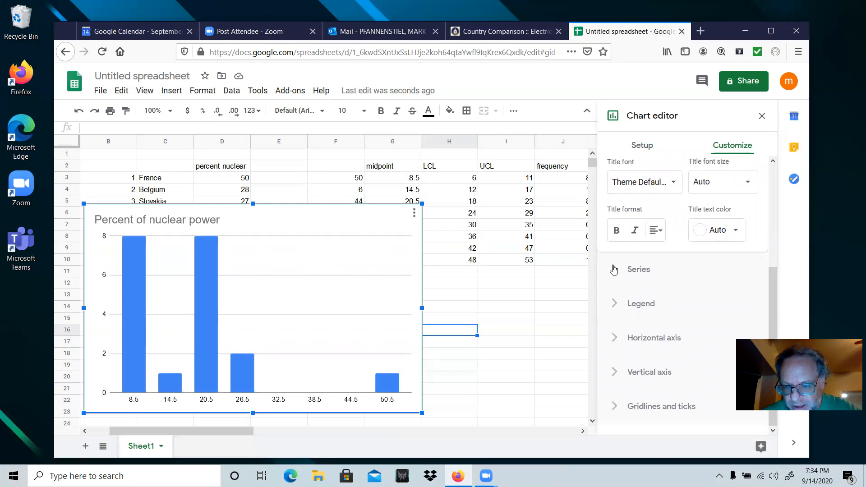
click(614, 271)
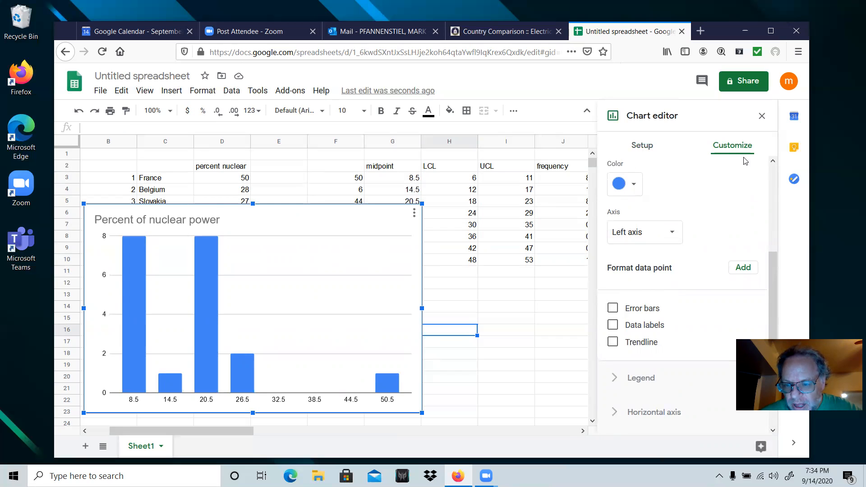
scroll(735, 176, up, 2)
scroll(731, 203, up, 4)
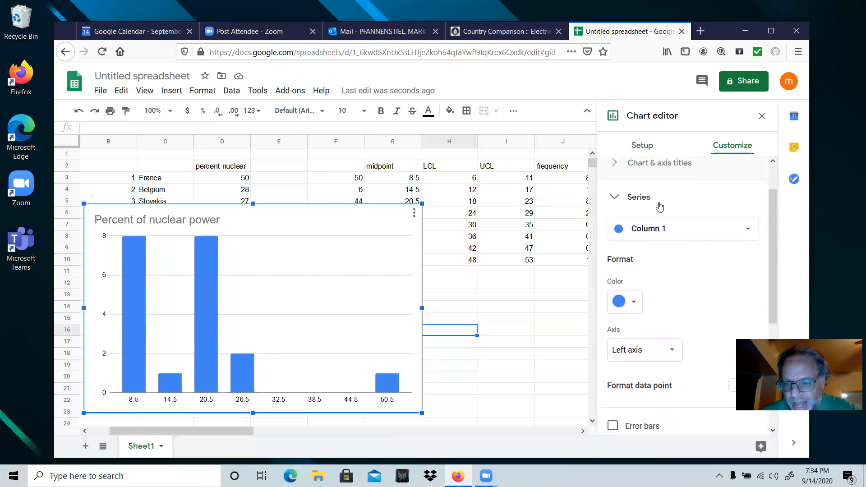
click(618, 239)
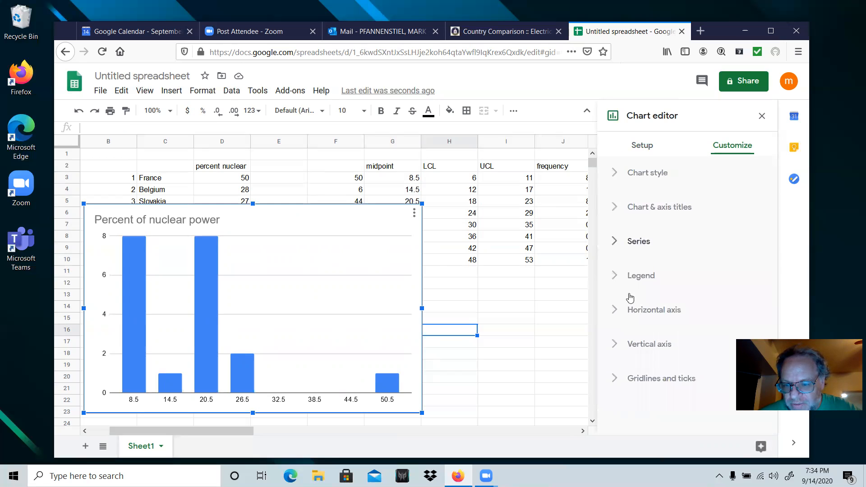
click(621, 312)
scroll(681, 302, down, 3)
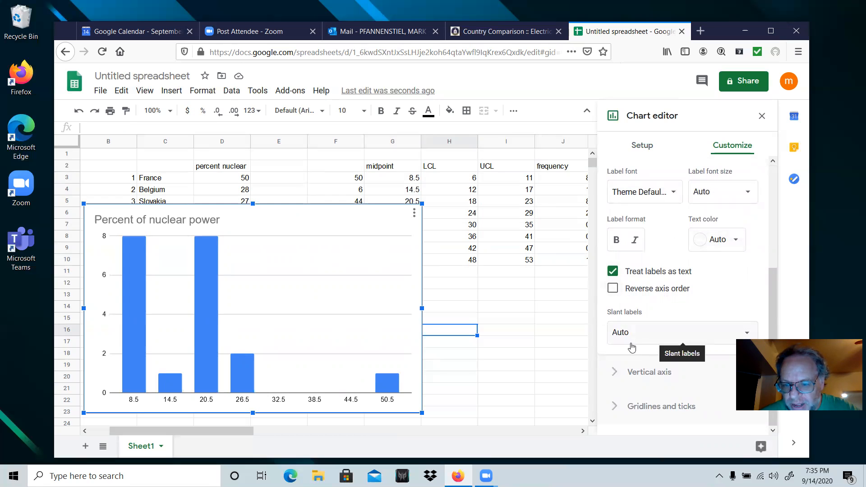
click(625, 373)
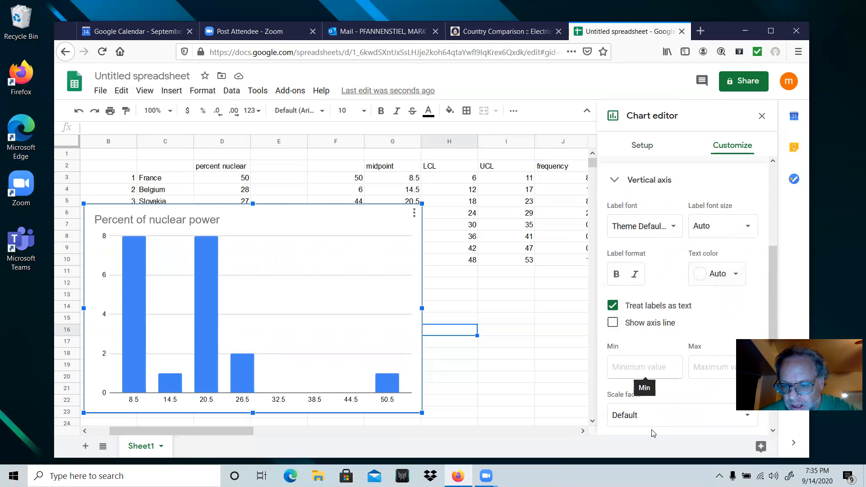
scroll(663, 390, down, 2)
scroll(663, 391, down, 1)
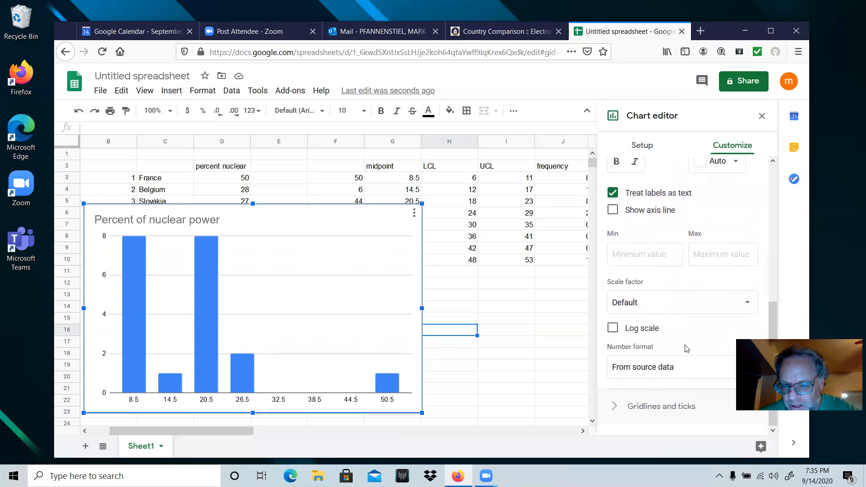
scroll(677, 329, up, 4)
scroll(640, 293, up, 2)
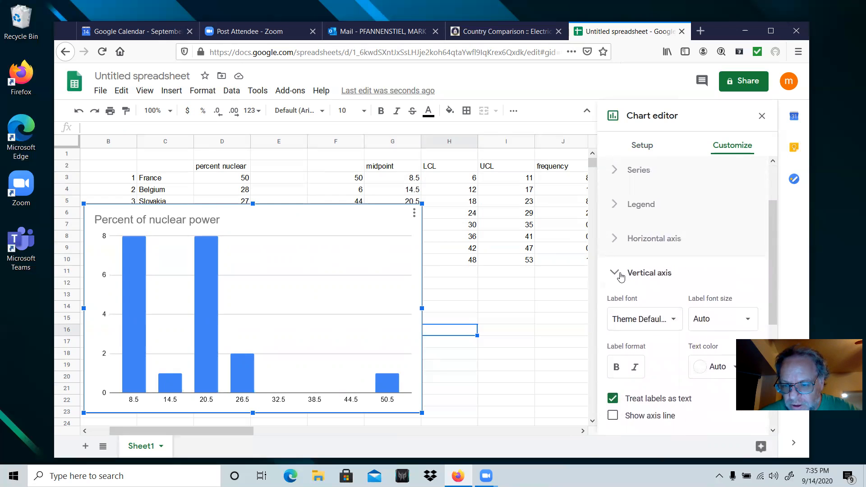
click(615, 276)
click(614, 244)
click(613, 244)
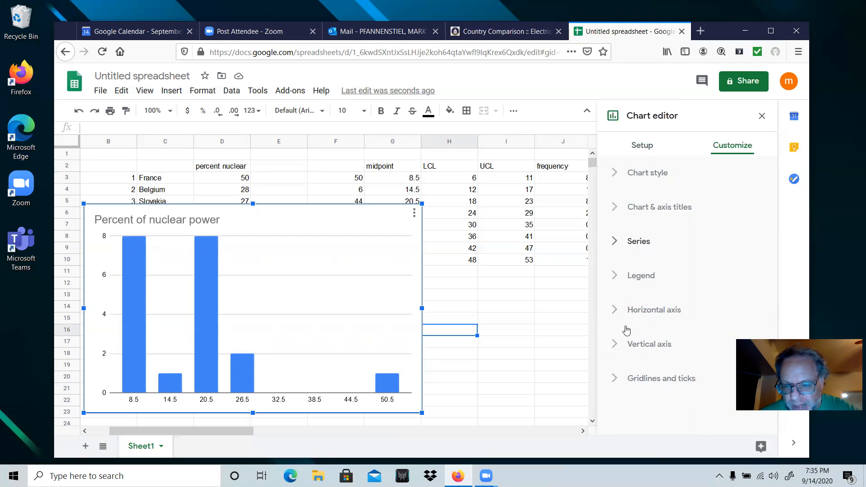
Step: Change the chart title to "percent power vs number of countries" and finish editing the chart
click(615, 207)
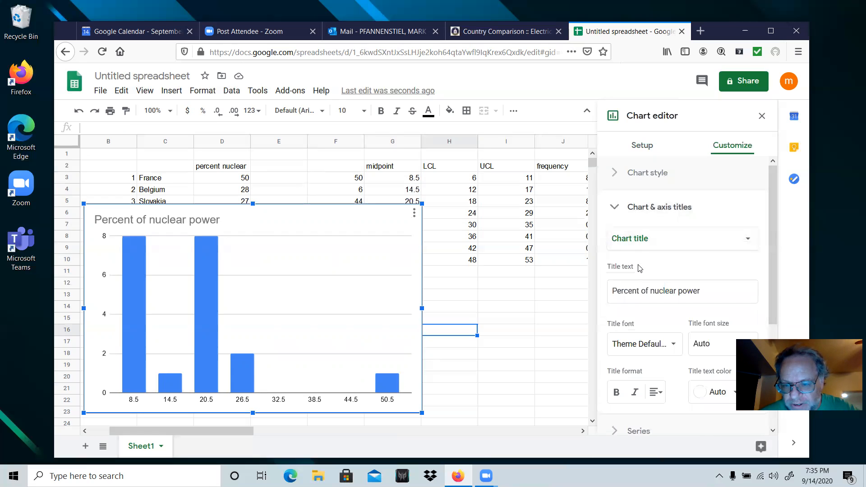
drag(706, 291, 607, 291)
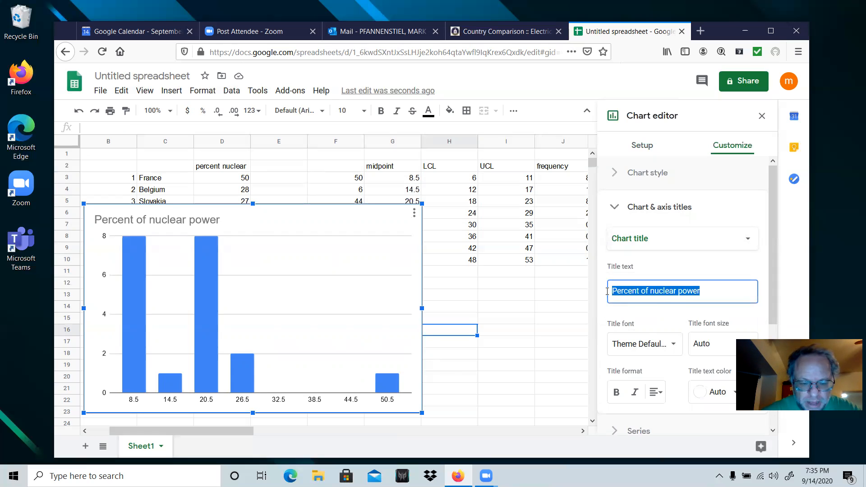
text(percent power)
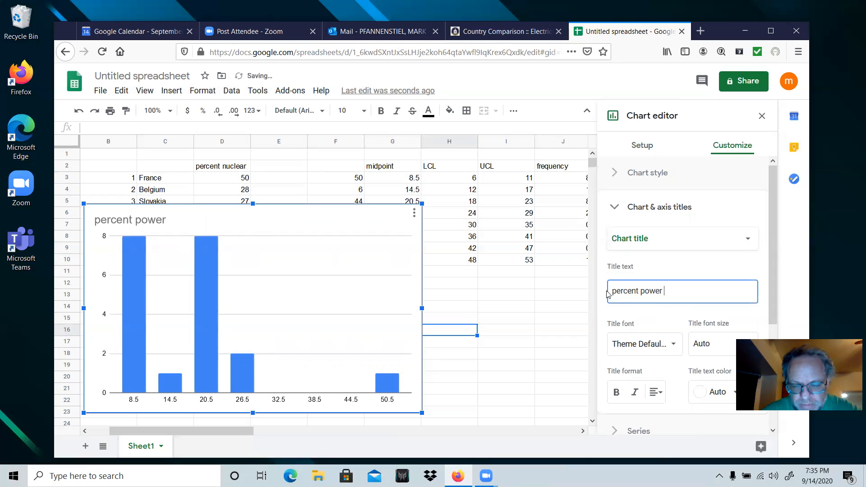
text( vd)
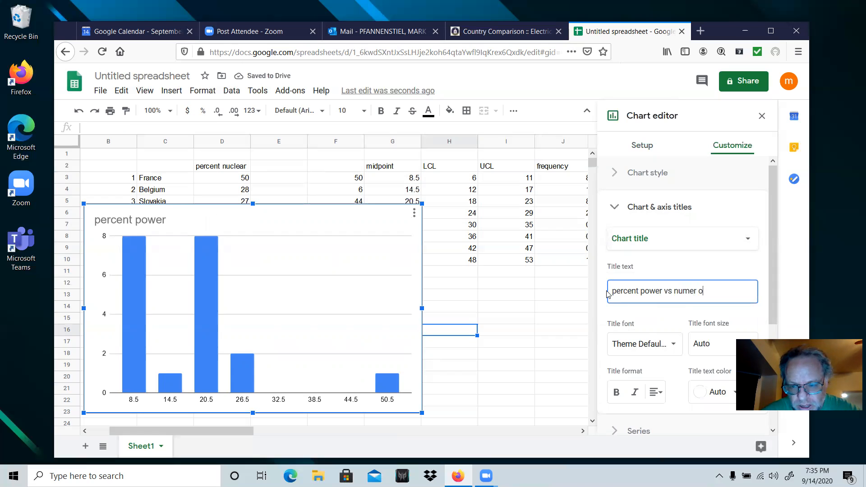
key(BackSpace)
key(BackSpace)
key(BackSpace)
key(BackSpace)
text(be)
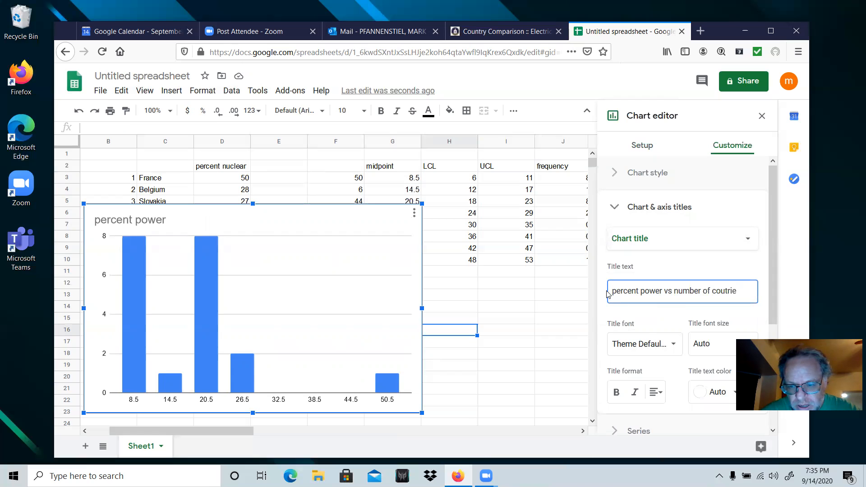
key(BackSpace)
key(BackSpace)
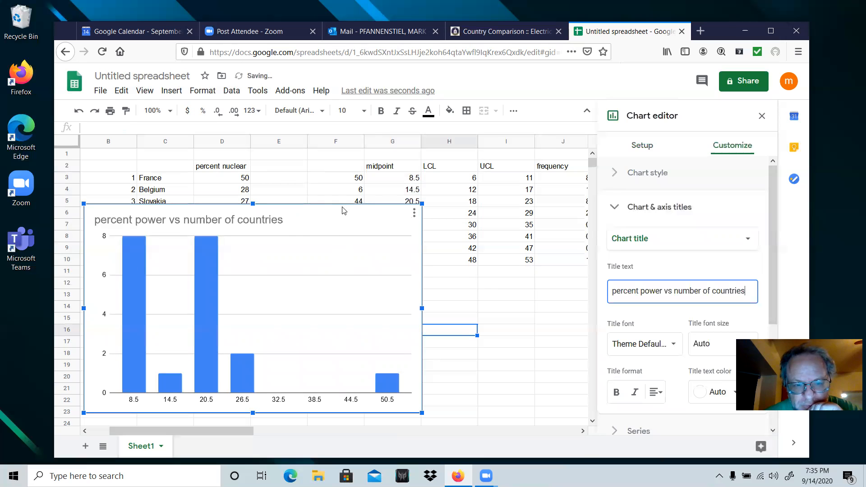
click(460, 282)
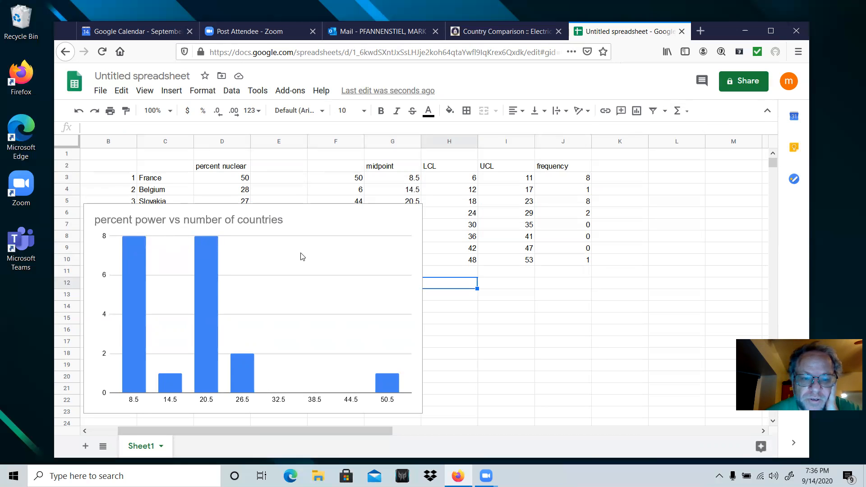
Step: Check the CIA World Factbook page listing nuclear electricity by country, and return to the spreadsheet to examine the chart
click(485, 32)
scroll(346, 259, up, 10)
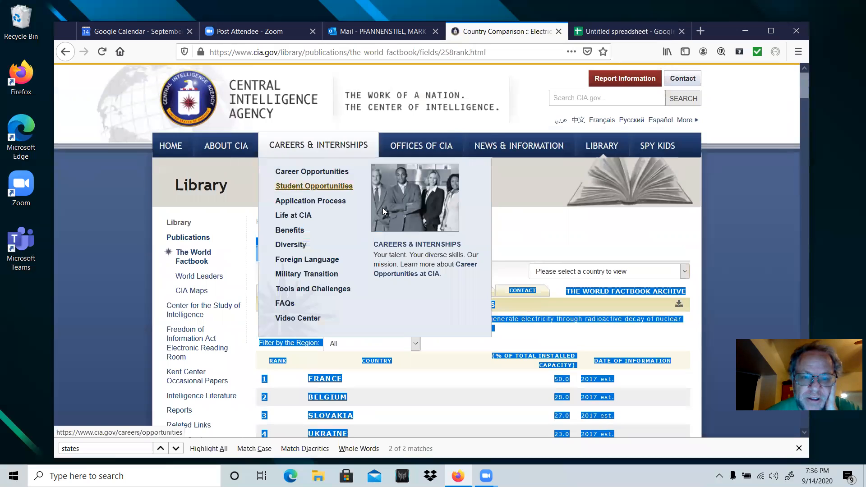
click(627, 31)
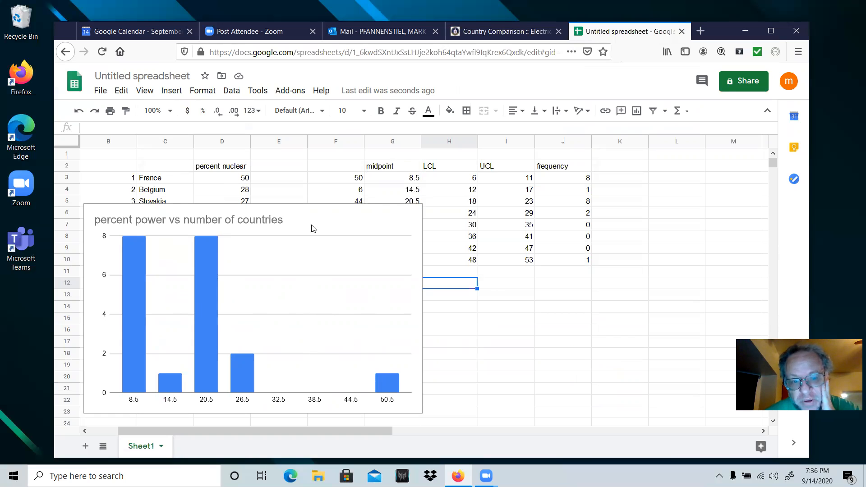
scroll(352, 309, down, 3)
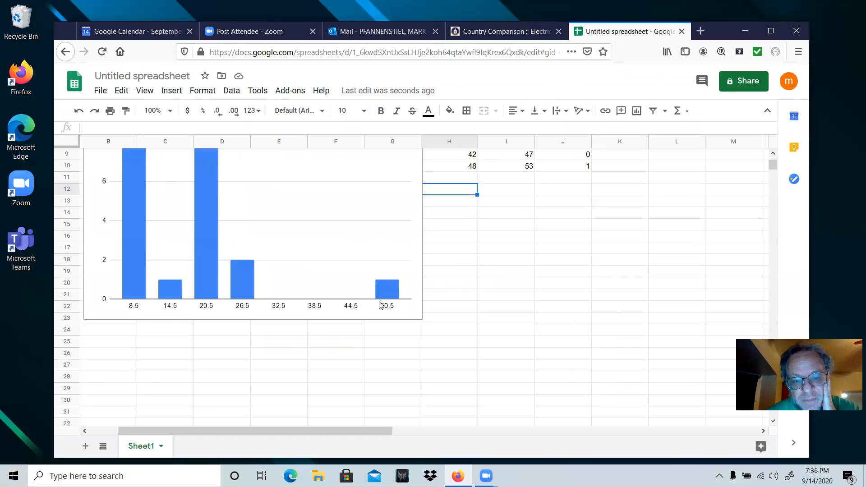